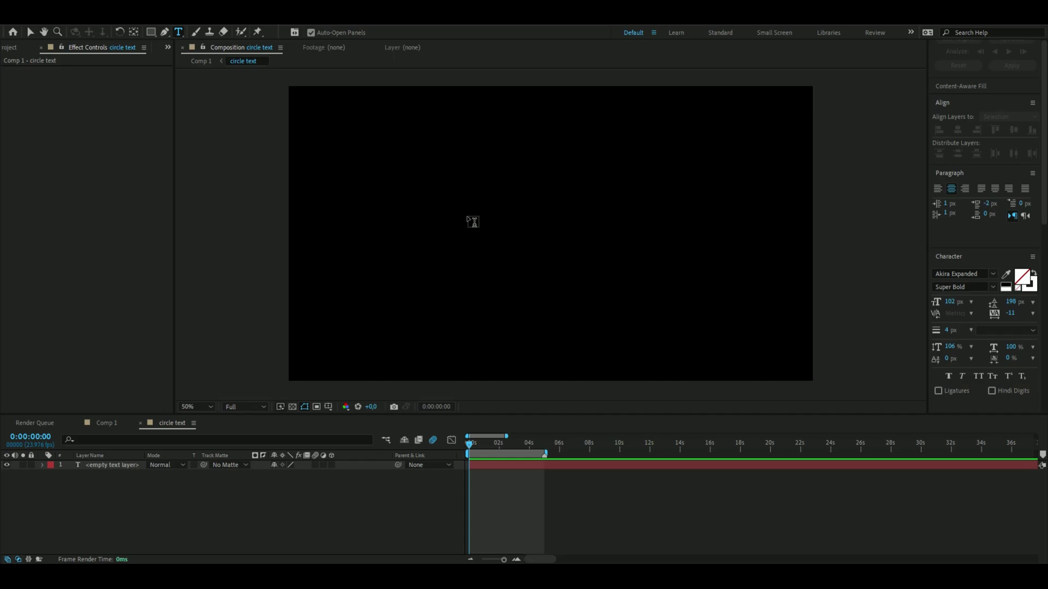
Create an outlined text layer reading CIRCLE TEXT CIRCLE TEXT by duplicating the phrase within the line
{"action": "left_click", "coordinate": [465, 224]}
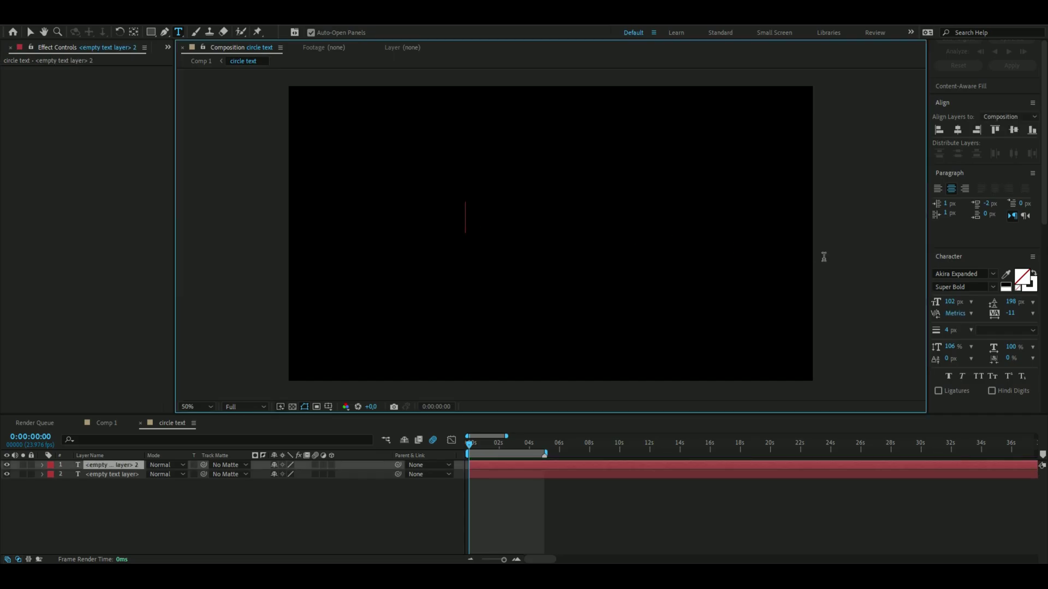
{"action": "type", "text": "CIRCLE TEXT"}
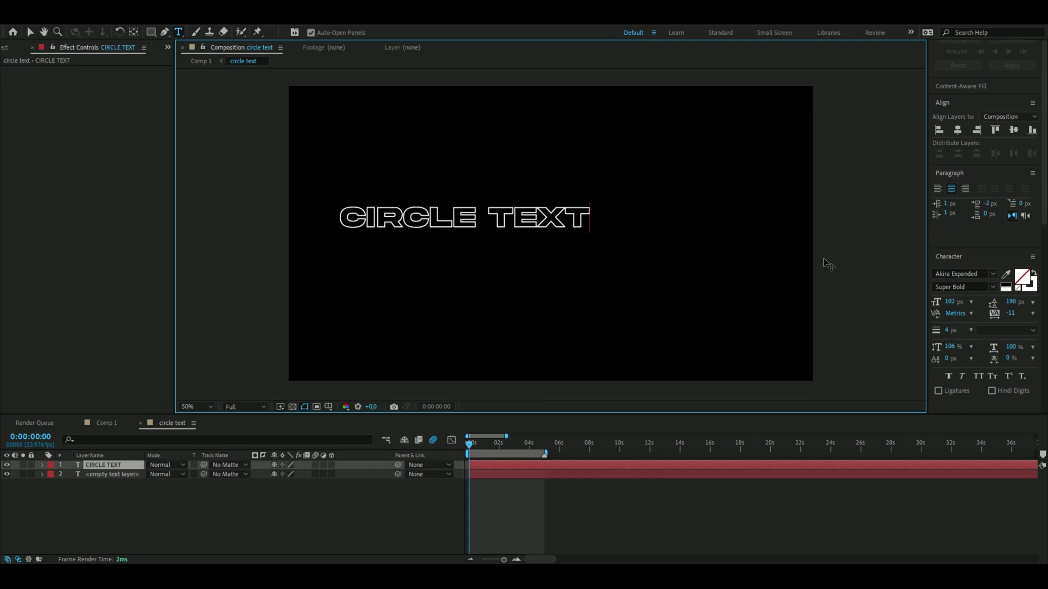
{"action": "key", "text": "ctrl+a"}
{"action": "key", "text": "ctrl+c"}
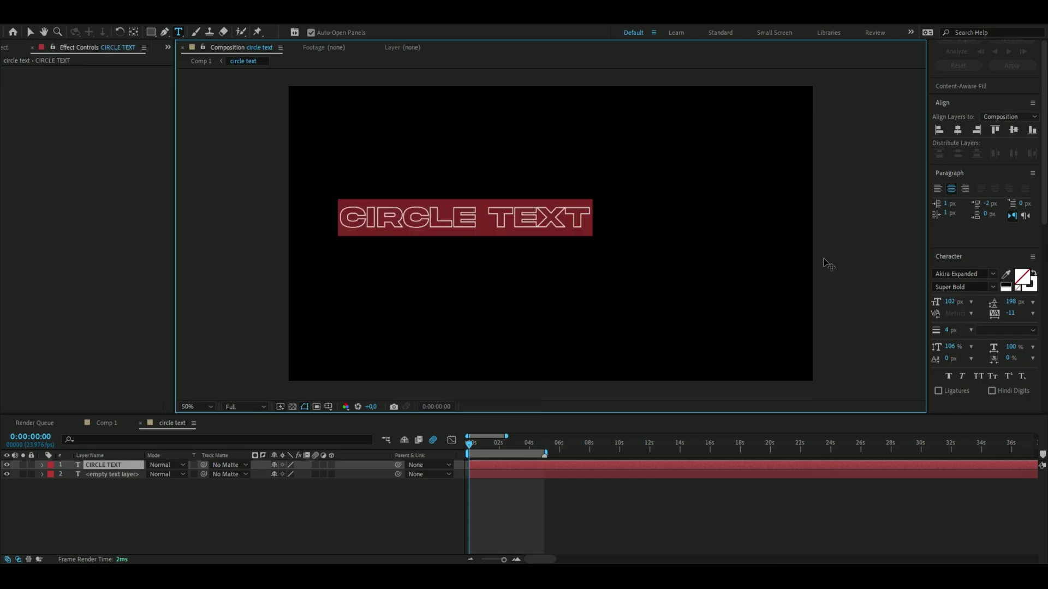
{"action": "left_click", "coordinate": [607, 216]}
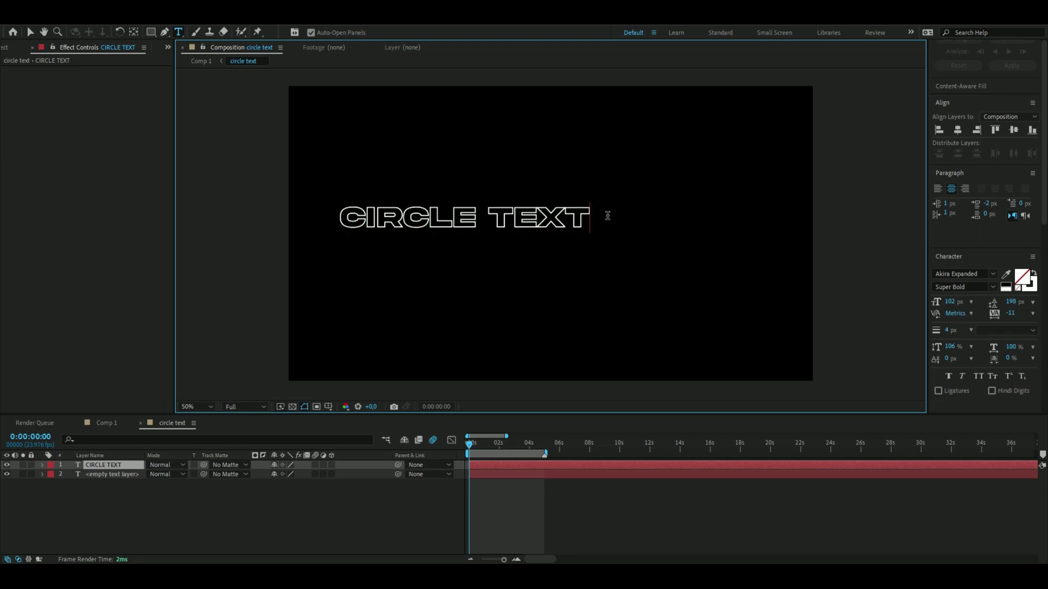
{"action": "key", "text": "ctrl+v"}
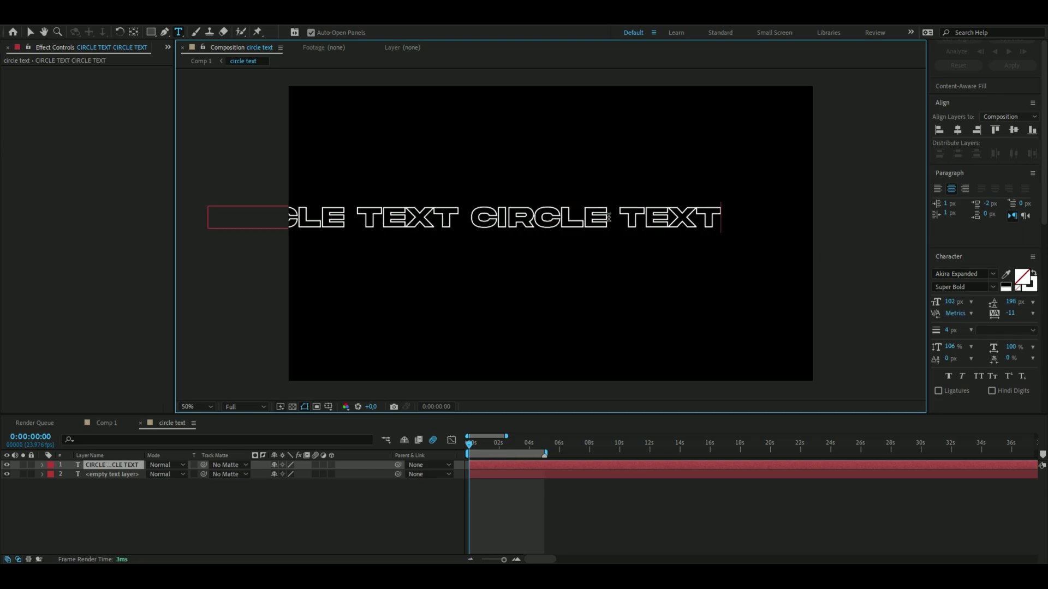
Center the text layer horizontally and vertically in the composition and delete the leftover empty text layer
{"action": "left_click", "coordinate": [957, 130]}
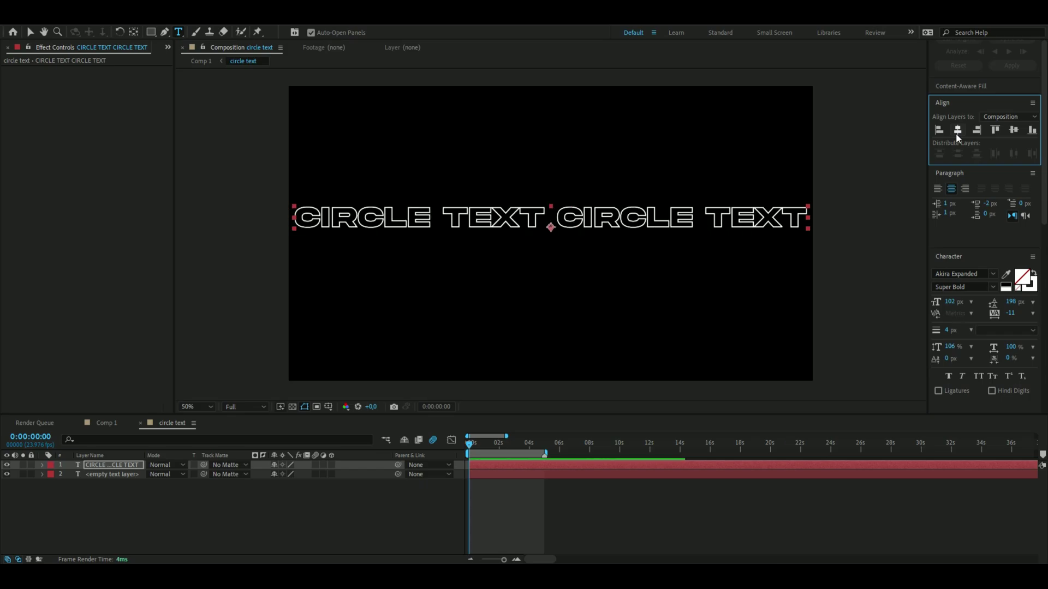
{"action": "left_click", "coordinate": [1014, 130]}
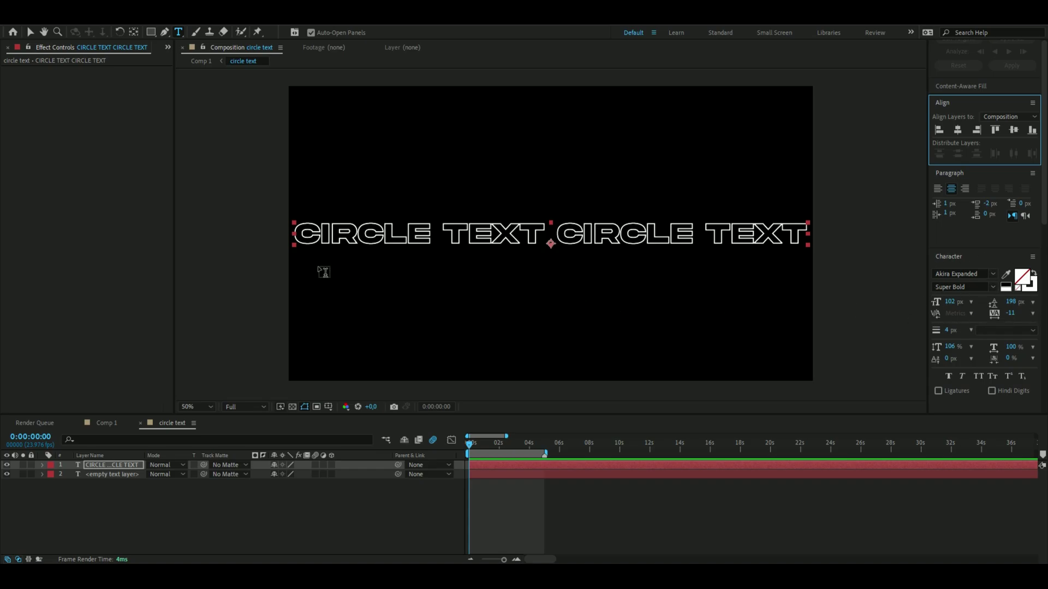
{"action": "left_click", "coordinate": [464, 475]}
{"action": "left_click", "coordinate": [496, 465]}
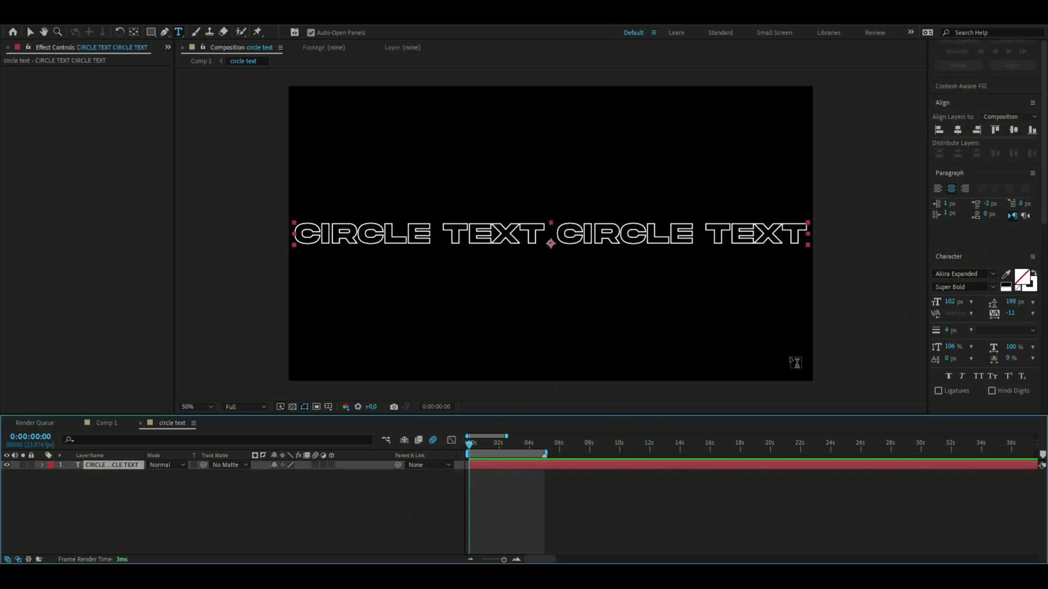
Apply the CC Cylinder effect to the text layer and set its Rotation X to 34°
{"action": "key", "text": "ctrl+space"}
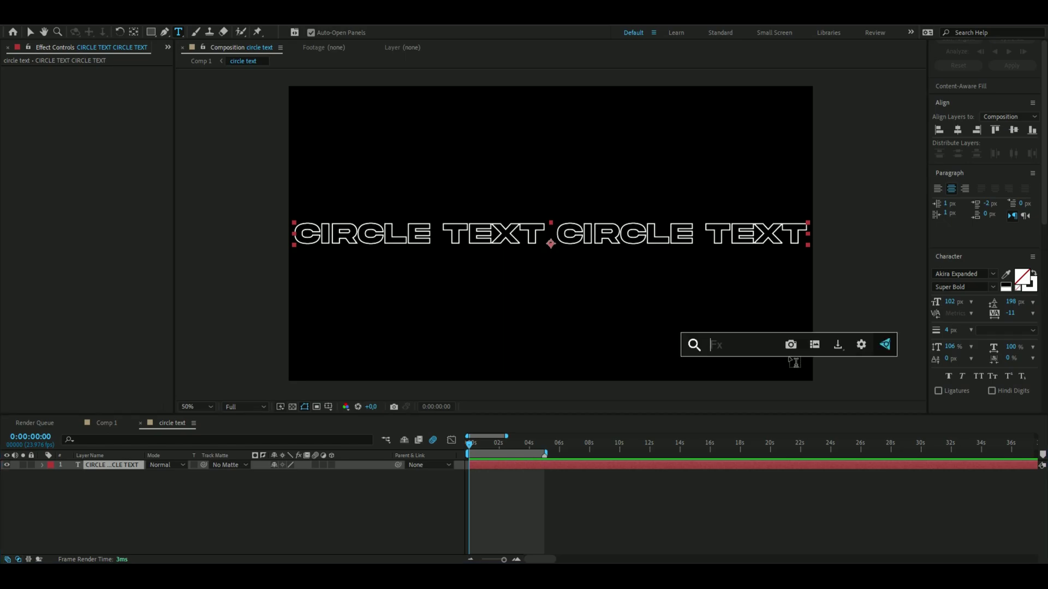
{"action": "type", "text": "cy"}
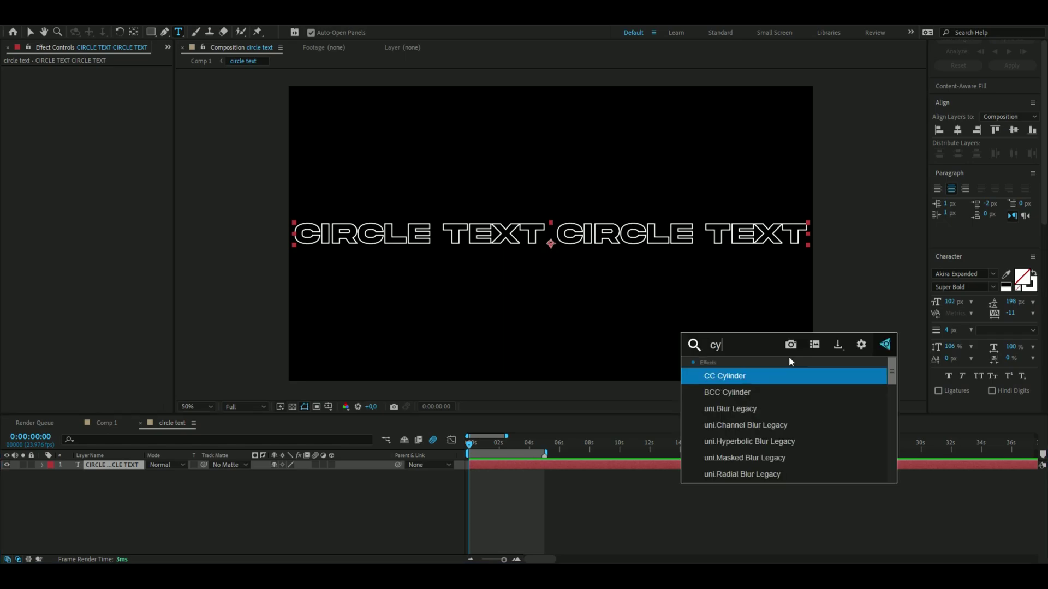
{"action": "key", "text": "Return"}
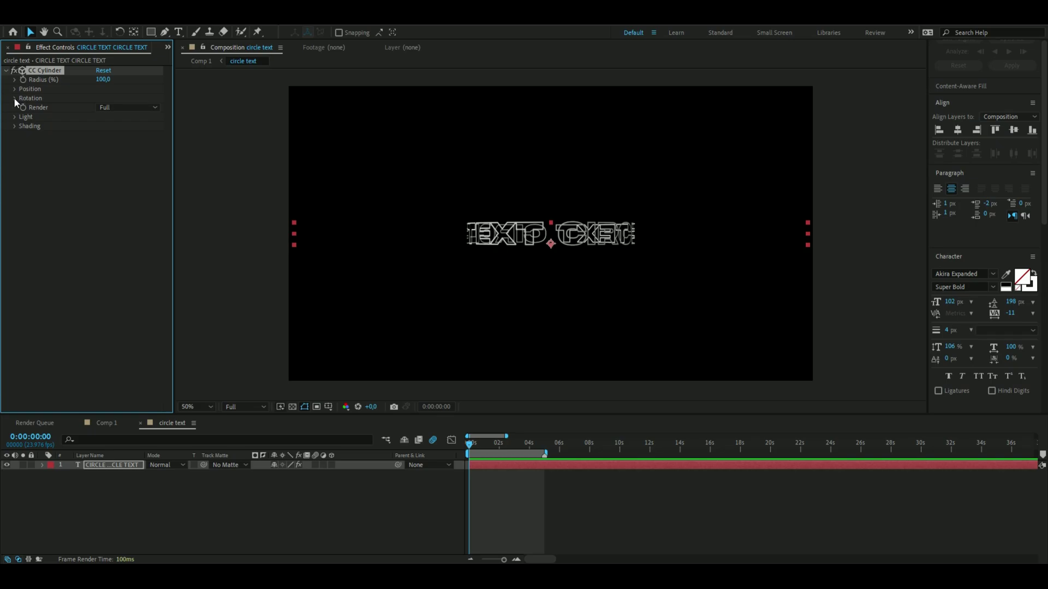
{"action": "left_click", "coordinate": [14, 98]}
{"action": "left_click", "coordinate": [109, 107]}
{"action": "type", "text": "34"}
{"action": "key", "text": "Return"}
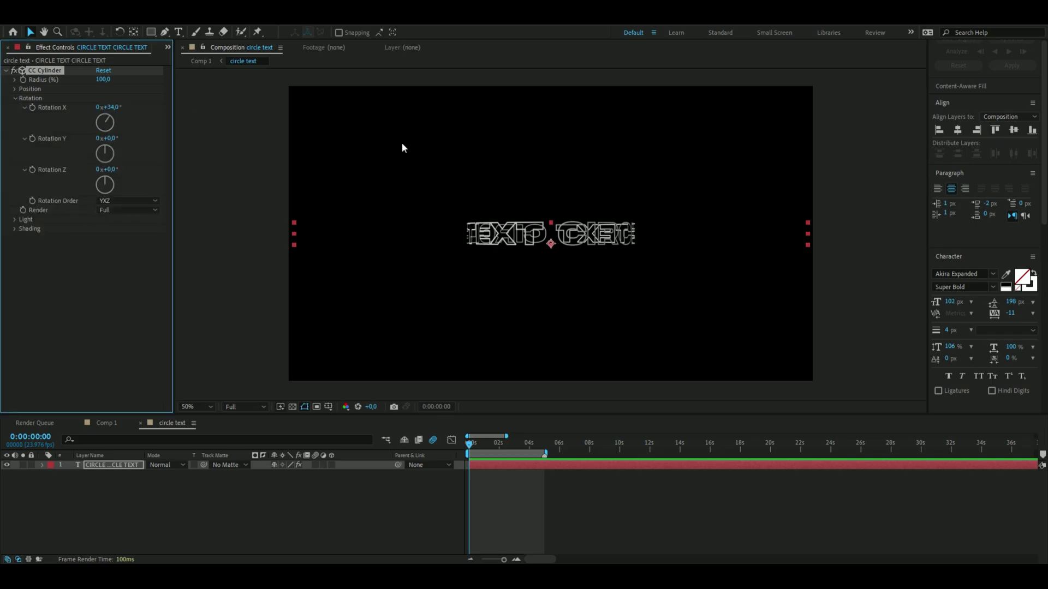
Keyframe the cylinder's Rotation Y from 0° at the start to one full revolution at 5 seconds
{"action": "left_click", "coordinate": [32, 139]}
{"action": "left_click_drag", "start_coordinate": [470, 444], "coordinate": [544, 444]}
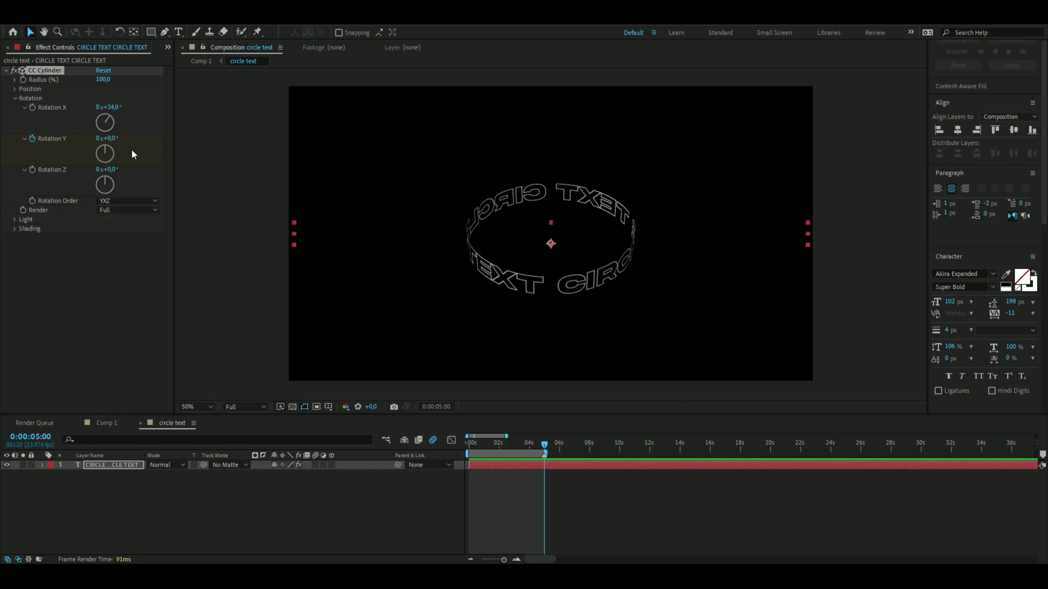
{"action": "left_click_drag", "start_coordinate": [111, 148], "coordinate": [90, 138]}
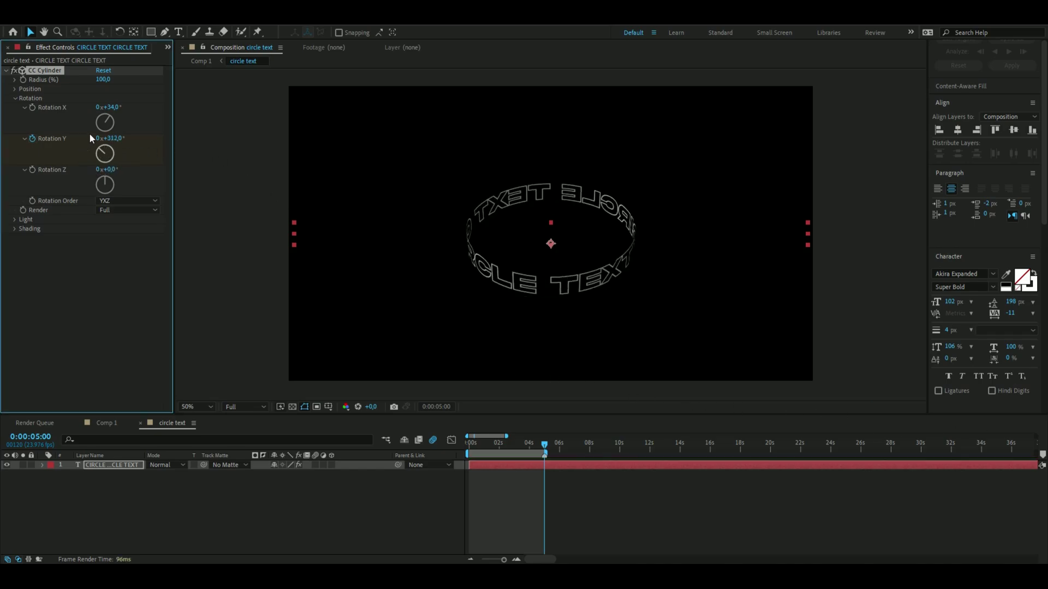
Preview the spinning text from the start and save the project
{"action": "left_click_drag", "start_coordinate": [544, 444], "coordinate": [470, 444]}
{"action": "key", "text": "space"}
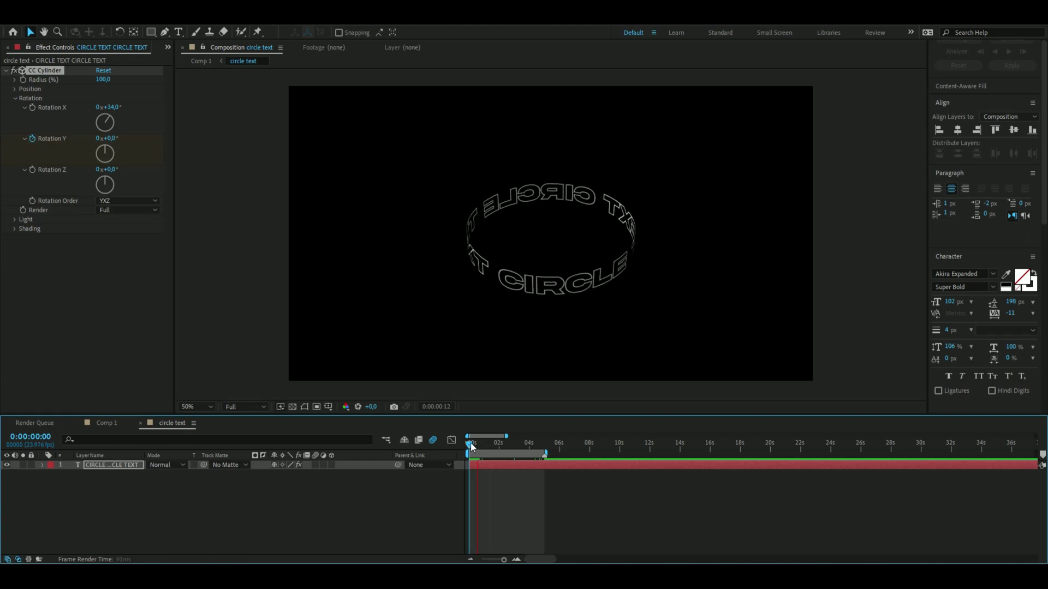
{"action": "key", "text": "ctrl+s"}
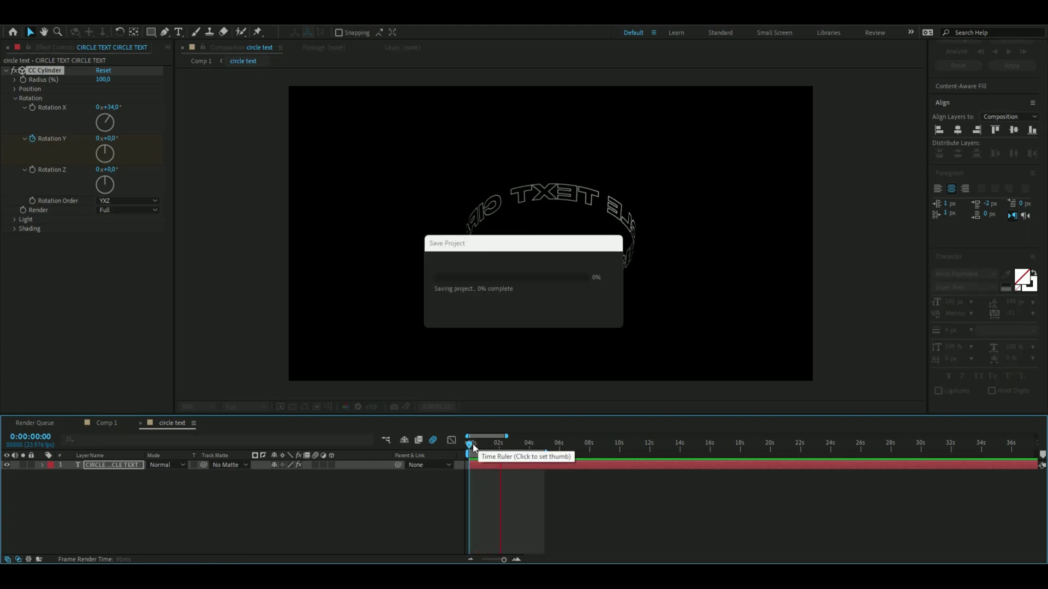
Keyframe Light Height at 25 and Light Direction from -45° at the start to 2x+328° at 5 seconds, then preview the lighting
{"action": "left_click", "coordinate": [14, 220]}
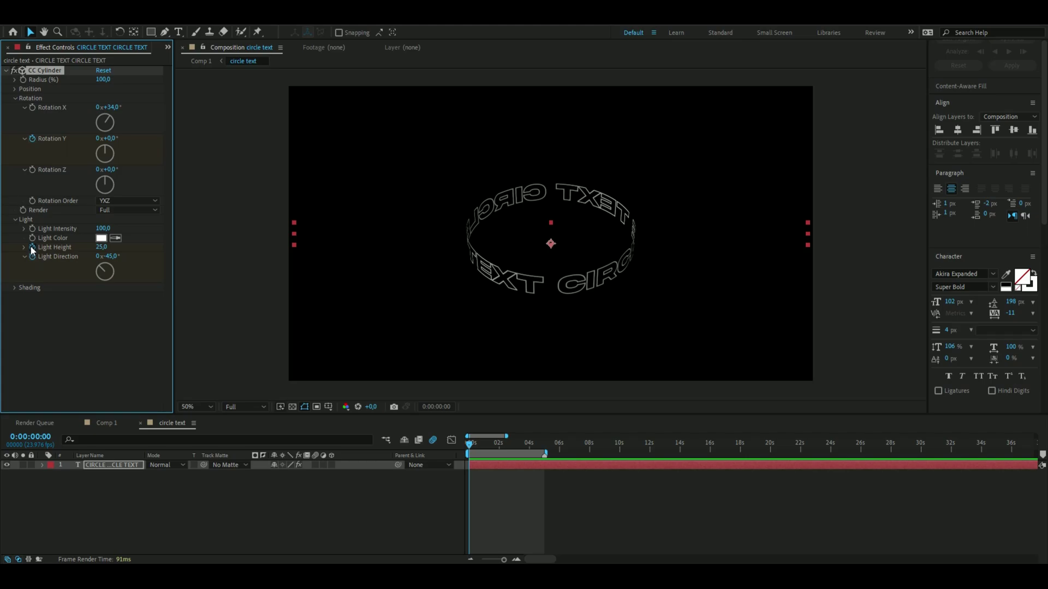
{"action": "left_click_drag", "start_coordinate": [471, 443], "coordinate": [549, 466]}
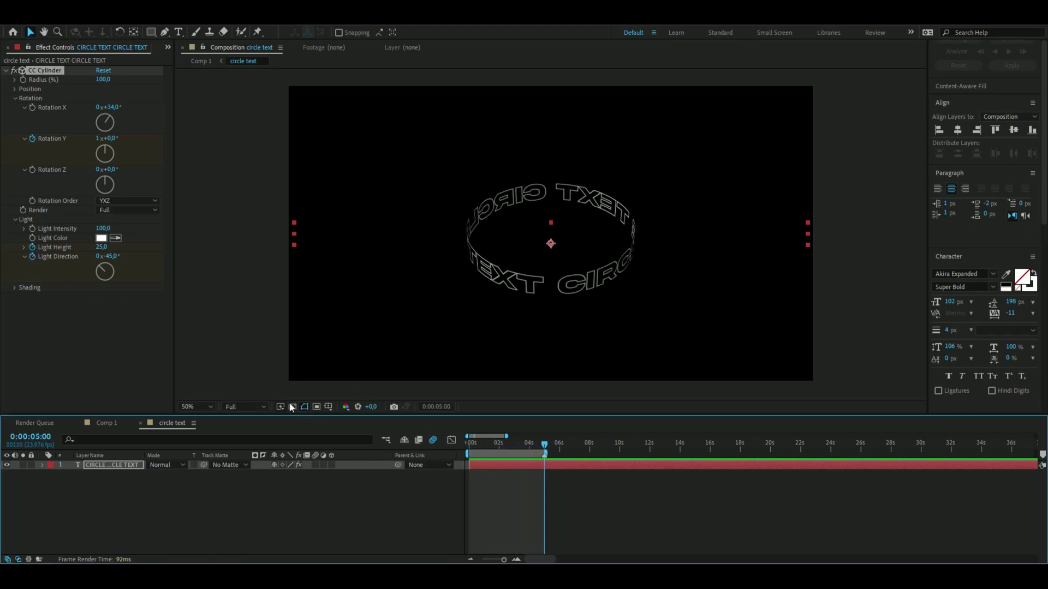
{"action": "left_click_drag", "start_coordinate": [99, 274], "coordinate": [90, 248]}
{"action": "left_click_drag", "start_coordinate": [544, 445], "coordinate": [330, 426]}
{"action": "key", "text": "space"}
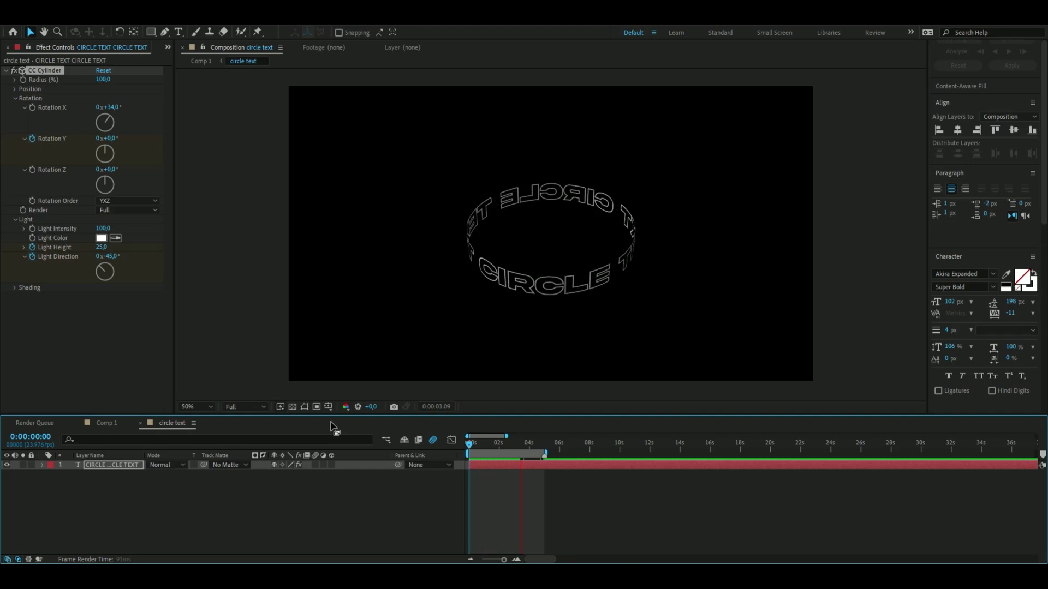
Set the cylinder's Light Height to 50 at the 5-second mark
{"action": "left_click_drag", "start_coordinate": [482, 443], "coordinate": [545, 451]}
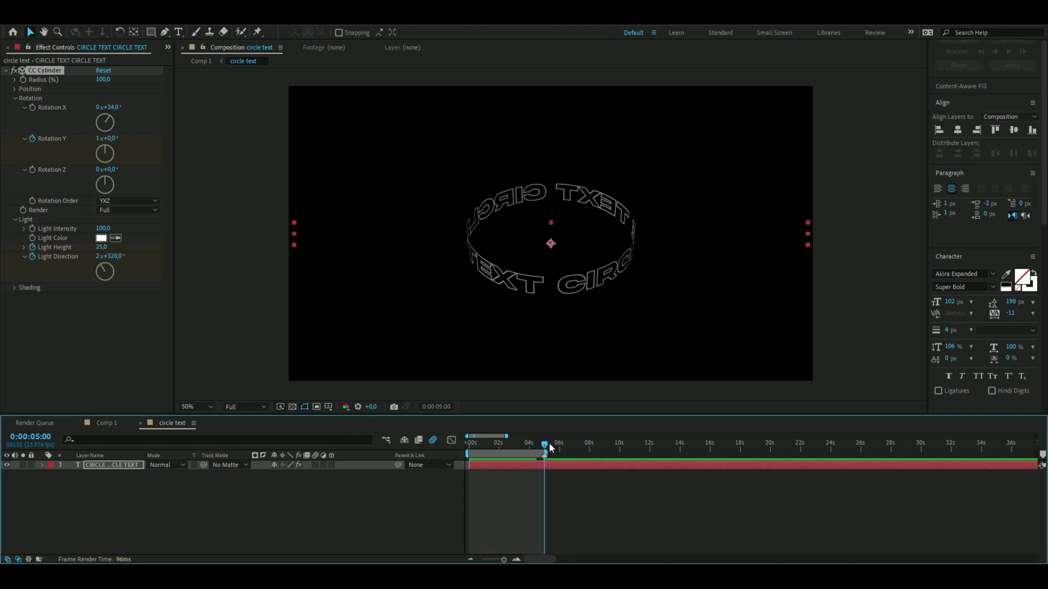
{"action": "left_click", "coordinate": [102, 247]}
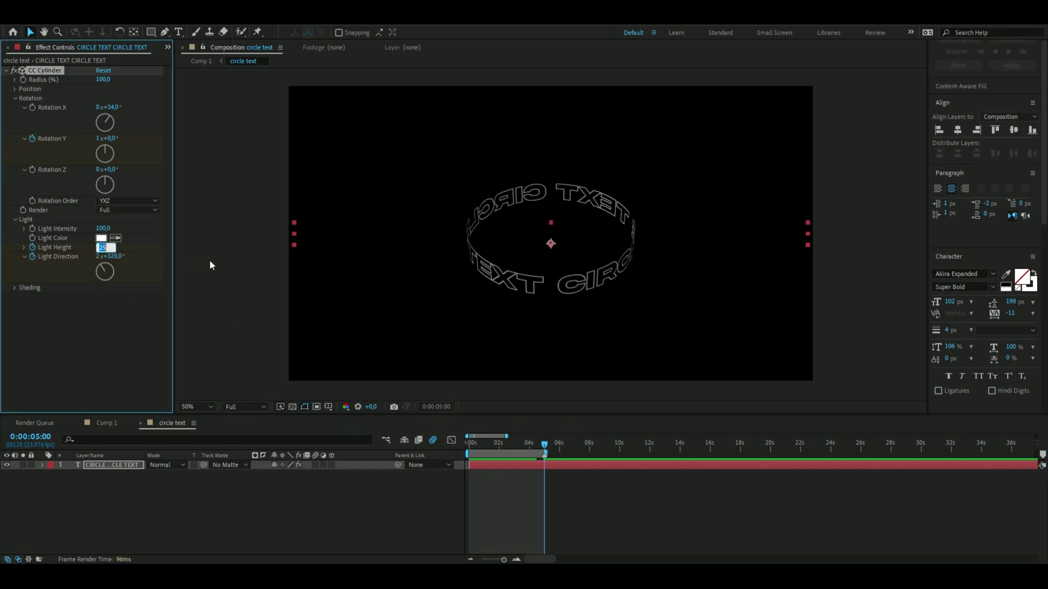
{"action": "type", "text": "50"}
{"action": "key", "text": "Return"}
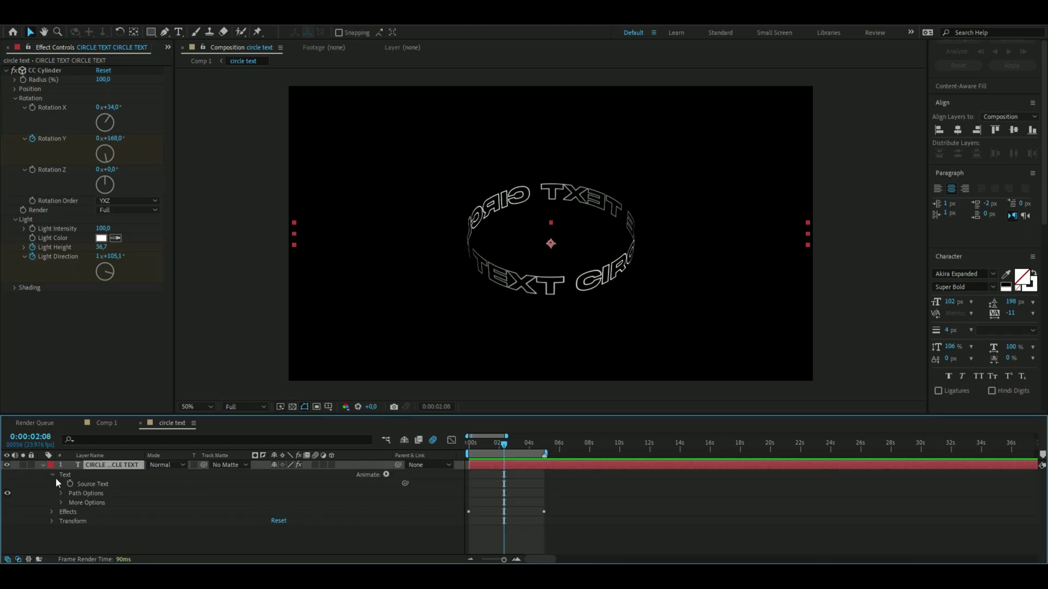
Add a text animator with All Transform Properties to the circle text layer
{"action": "left_click", "coordinate": [54, 476]}
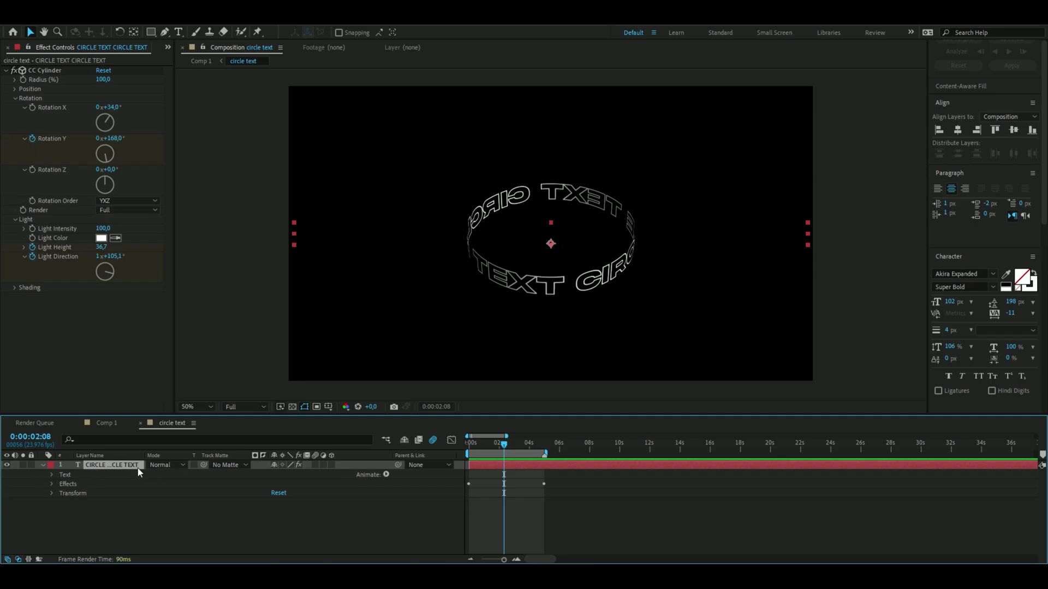
{"action": "left_click", "coordinate": [386, 475]}
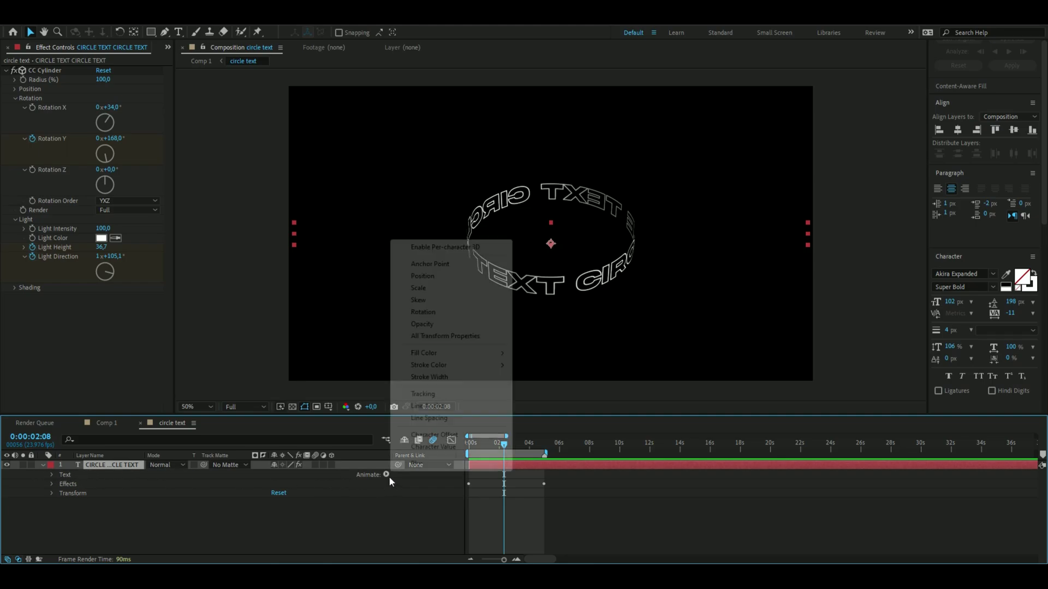
{"action": "left_click", "coordinate": [445, 336]}
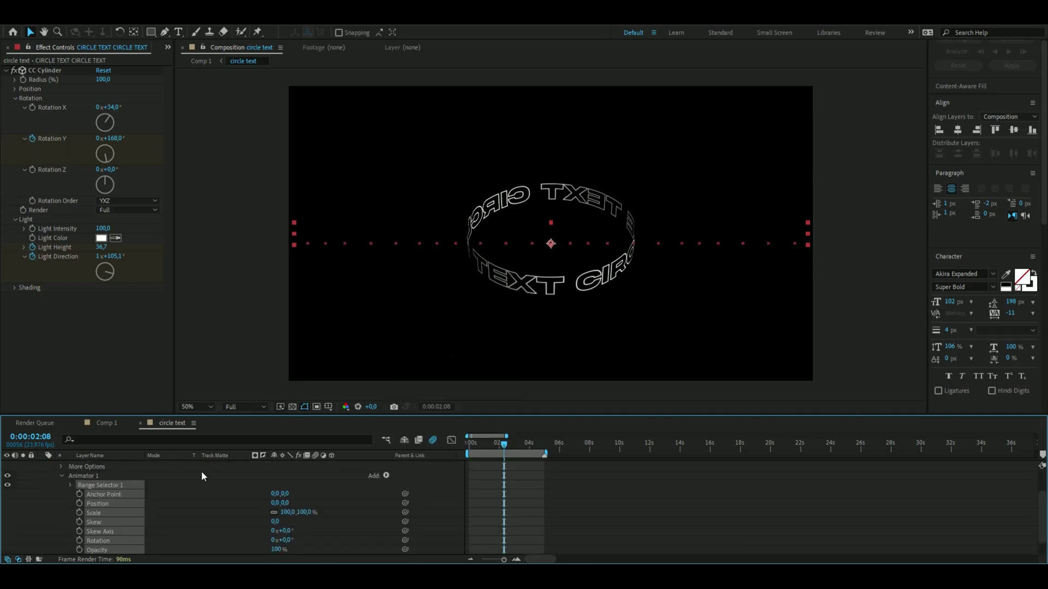
{"action": "left_click", "coordinate": [185, 481]}
{"action": "left_click_drag", "start_coordinate": [504, 444], "coordinate": [484, 444]}
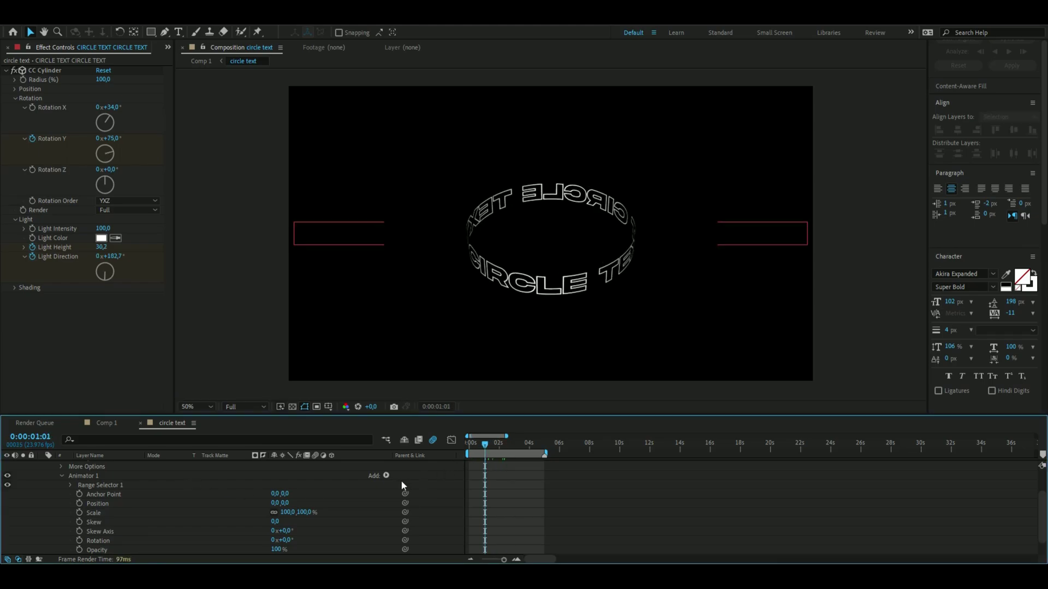
{"action": "left_click_drag", "start_coordinate": [278, 513], "coordinate": [257, 511]}
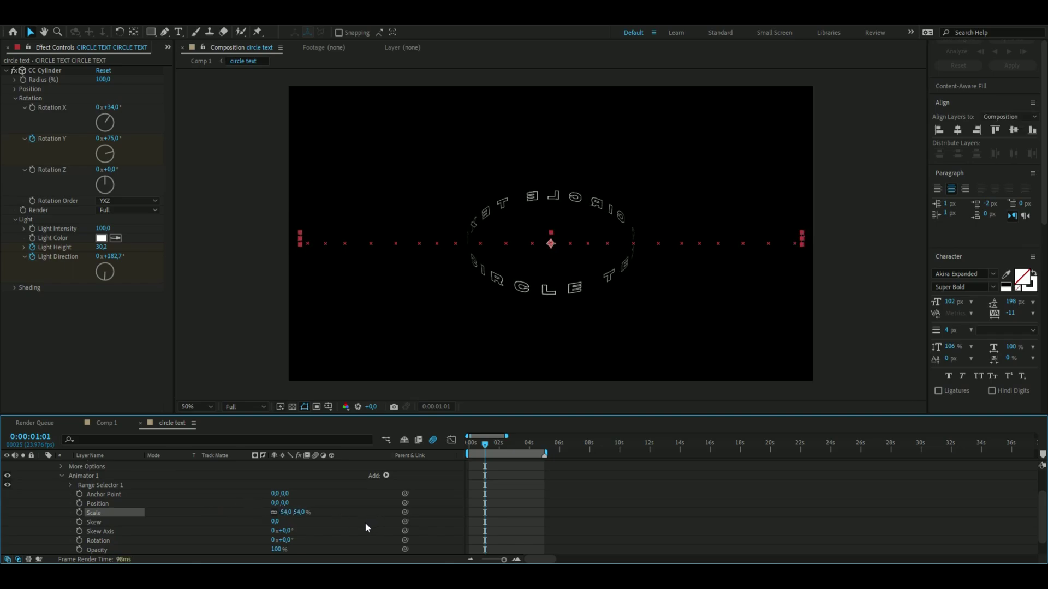
{"action": "key", "text": "ctrl+z"}
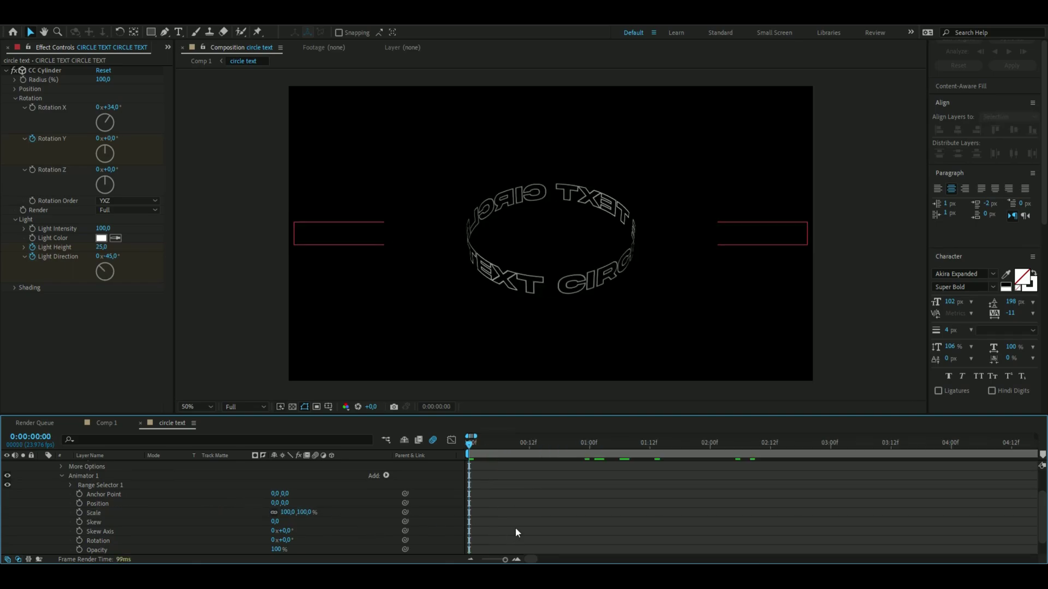
Set the text animator's Scale to 0% at the start of the timeline and keyframe it
{"action": "left_click_drag", "start_coordinate": [285, 512], "coordinate": [251, 512]}
{"action": "left_click", "coordinate": [289, 512]}
{"action": "key", "text": "BackSpace"}
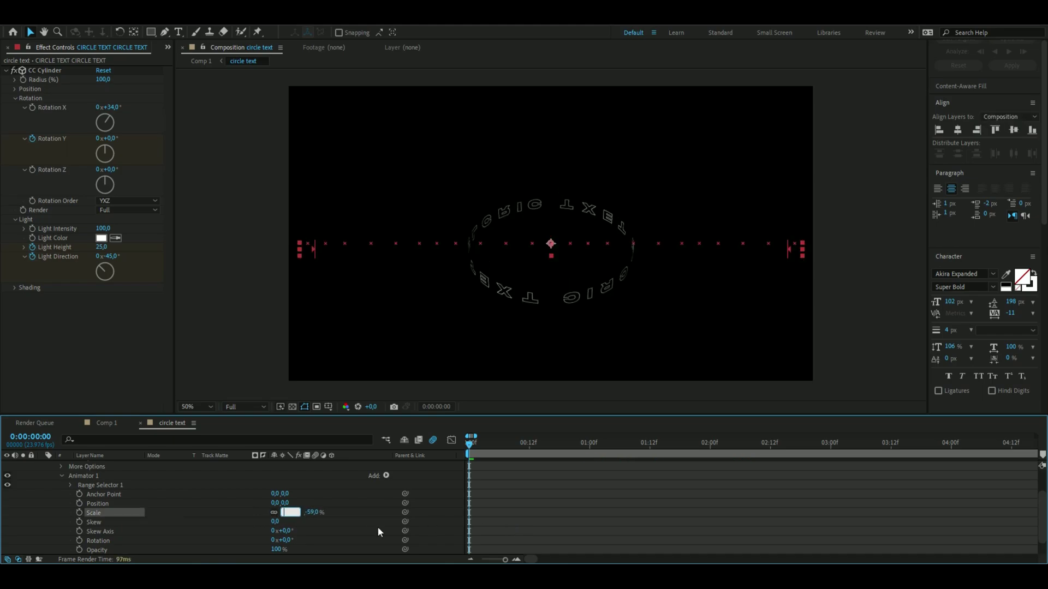
{"action": "type", "text": "0"}
{"action": "key", "text": "Return"}
{"action": "left_click", "coordinate": [80, 513]}
Set the text animator's Scale to 100% at 5 seconds
{"action": "key", "text": "minus"}
{"action": "key", "text": "minus"}
{"action": "key", "text": "minus"}
{"action": "left_click_drag", "start_coordinate": [471, 447], "coordinate": [545, 468]}
{"action": "left_click", "coordinate": [283, 512]}
{"action": "type", "text": "100"}
{"action": "key", "text": "Return"}
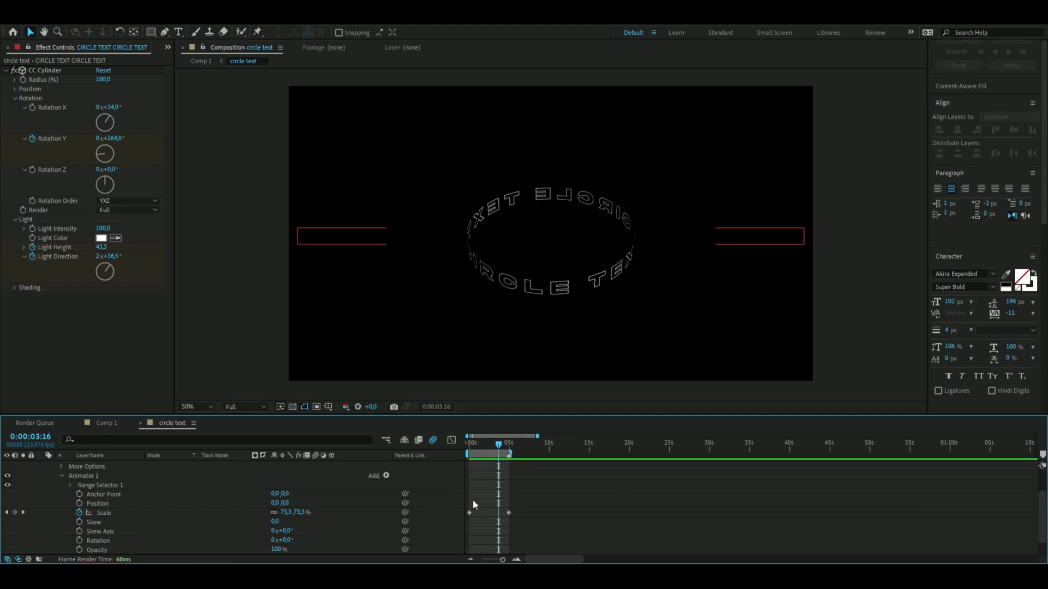
Apply Easy Ease to both Scale keyframes, reshape the curve so the growth starts faster, and preview the animation
{"action": "left_click_drag", "start_coordinate": [468, 503], "coordinate": [513, 516]}
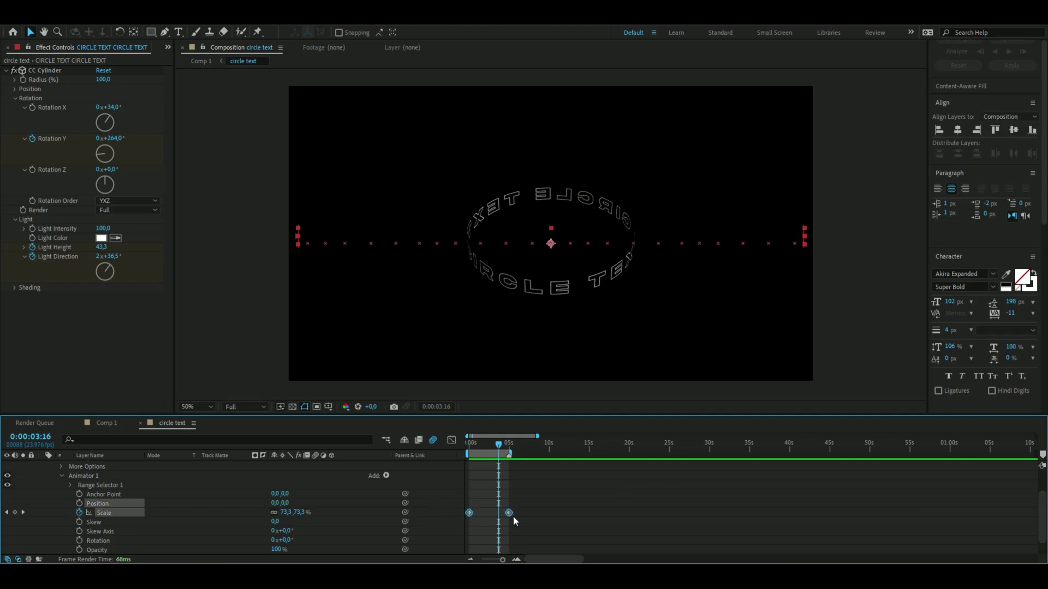
{"action": "key", "text": "F9"}
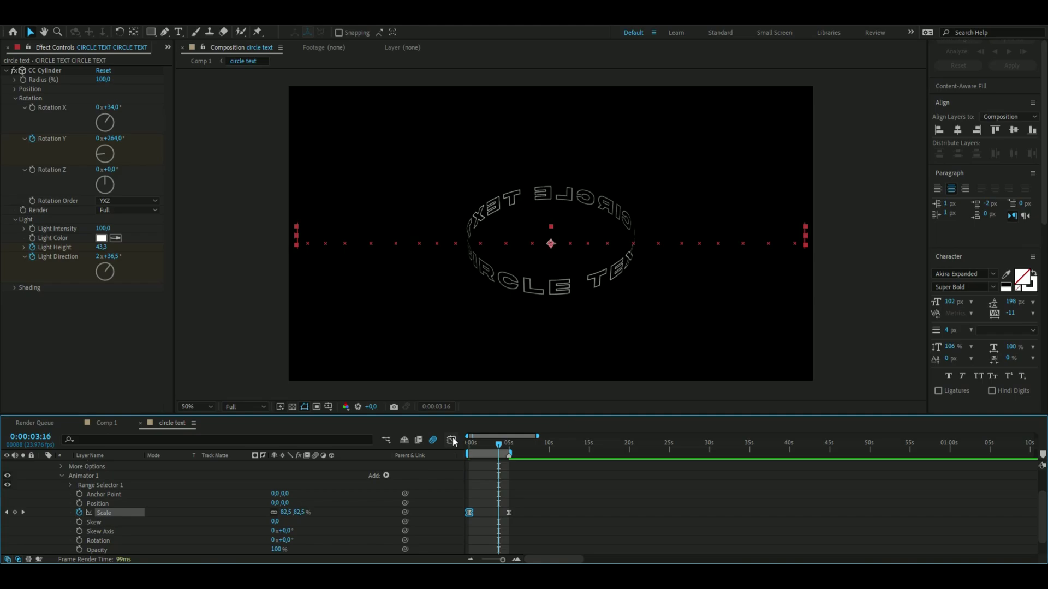
{"action": "left_click", "coordinate": [453, 440]}
{"action": "right_click", "coordinate": [525, 510]}
{"action": "left_click", "coordinate": [570, 392]}
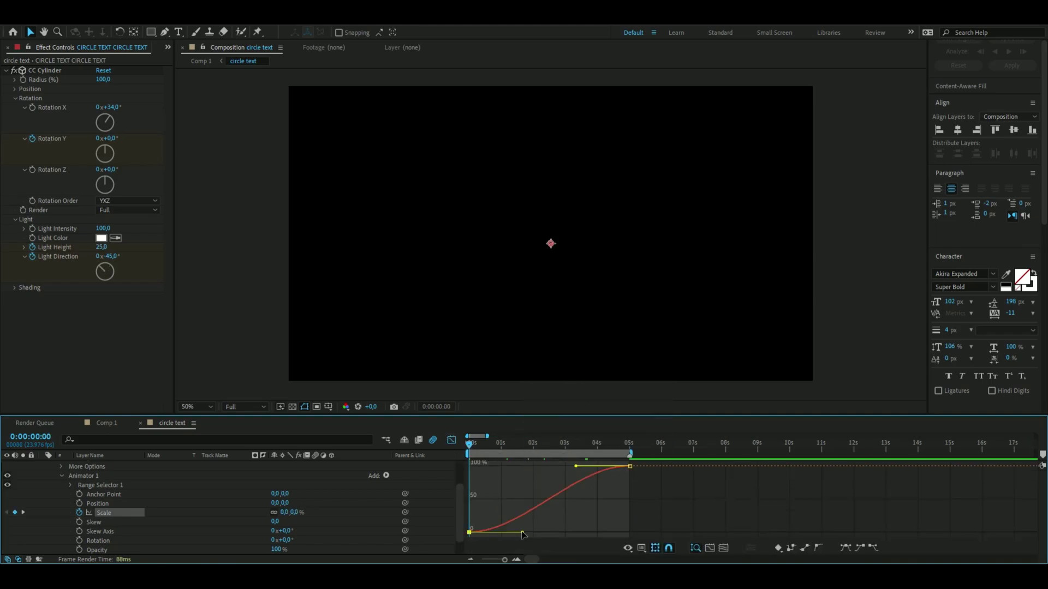
{"action": "left_click_drag", "start_coordinate": [522, 532], "coordinate": [466, 493]}
{"action": "left_click", "coordinate": [450, 439]}
{"action": "left_click_drag", "start_coordinate": [470, 445], "coordinate": [402, 441]}
{"action": "key", "text": "space"}
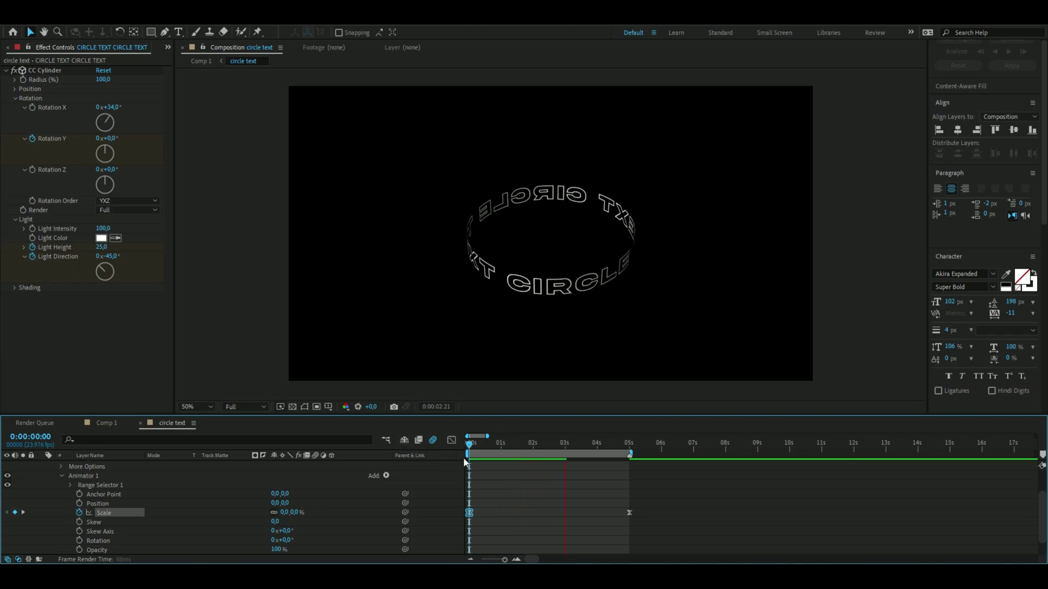
Set the text animator's Opacity to 0% at the start of the timeline and keyframe it
{"action": "scroll", "coordinate": [514, 482], "scroll_direction": "down", "scroll_amount": 1}
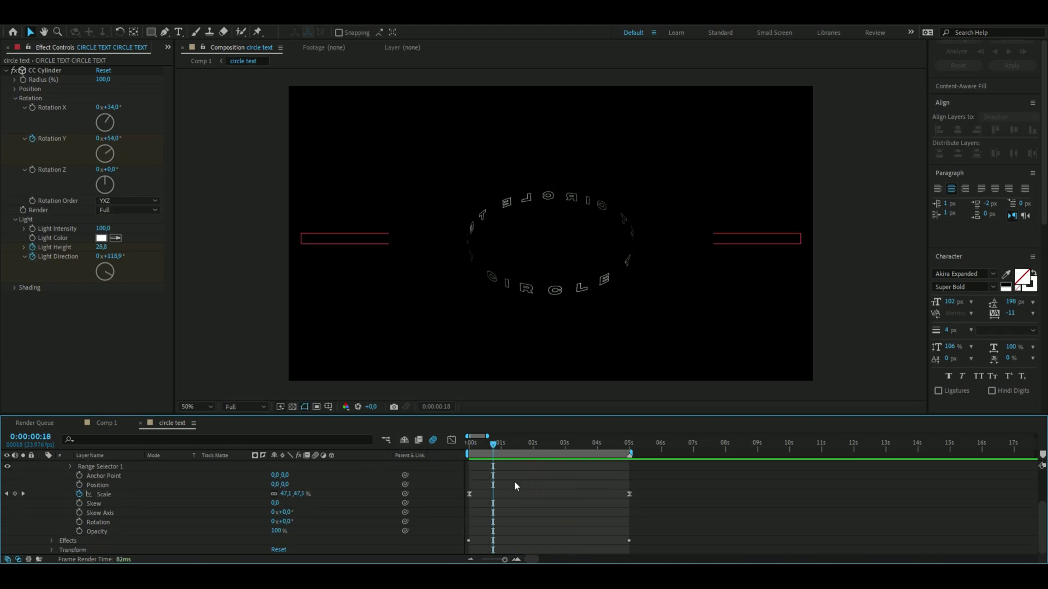
{"action": "key", "text": "Home"}
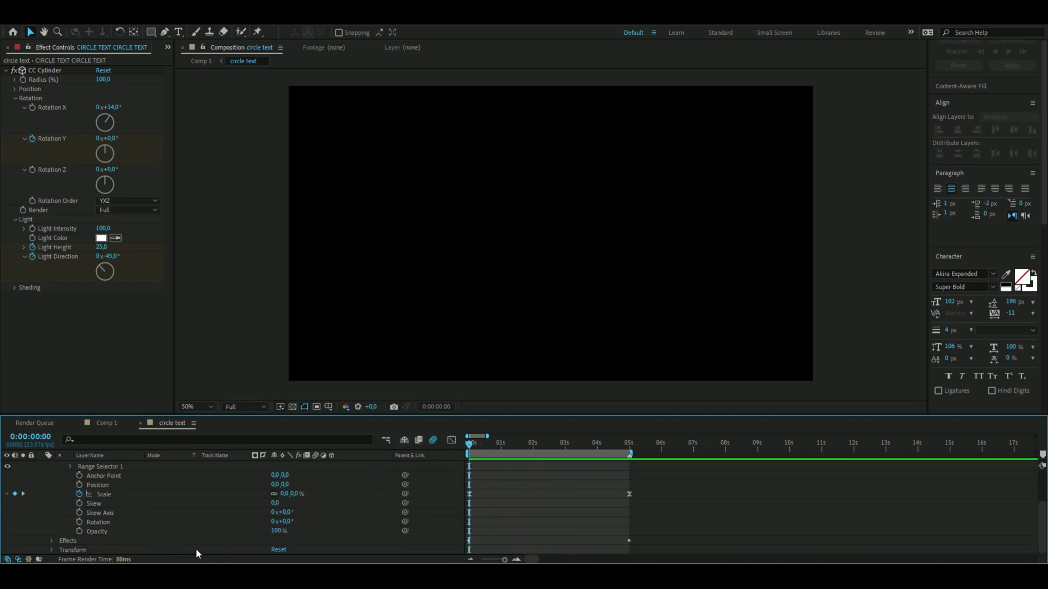
{"action": "left_click_drag", "start_coordinate": [276, 532], "coordinate": [136, 532]}
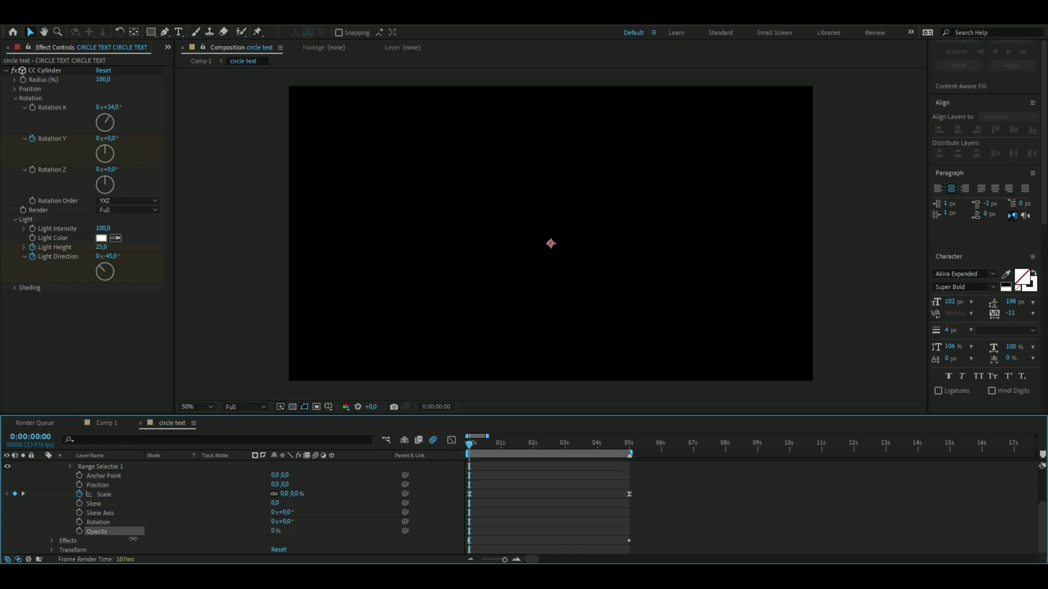
{"action": "left_click", "coordinate": [79, 531]}
Set the text animator's Opacity to 100% at 1 second
{"action": "left_click_drag", "start_coordinate": [470, 445], "coordinate": [502, 446]}
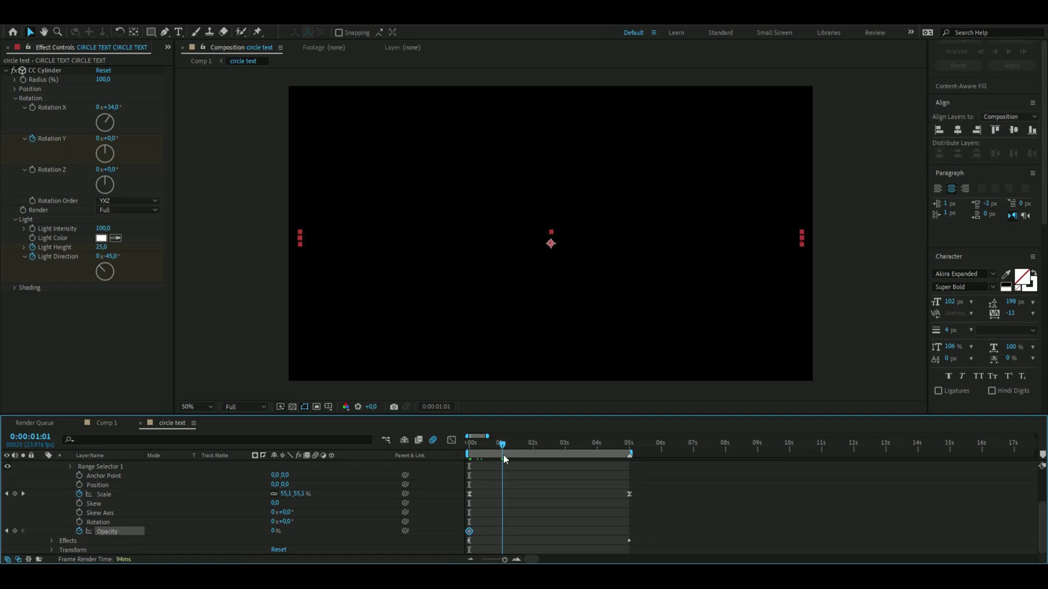
{"action": "left_click", "coordinate": [273, 532]}
{"action": "type", "text": "100"}
{"action": "key", "text": "Return"}
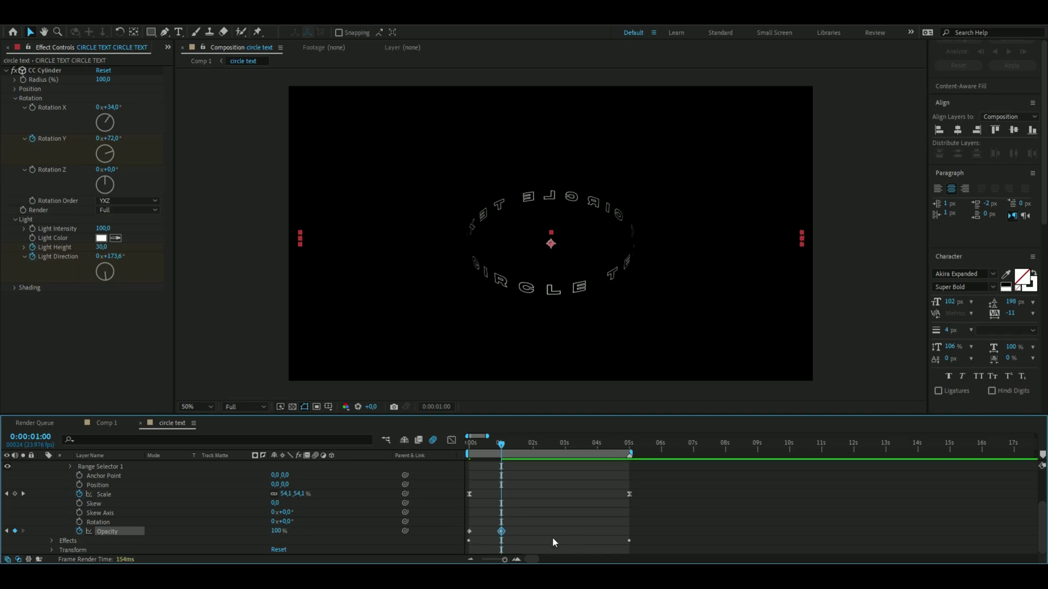
Apply Easy Ease to both Opacity keyframes and reshape the value curve so the fade-in starts faster
{"action": "left_click_drag", "start_coordinate": [519, 530], "coordinate": [465, 535]}
{"action": "key", "text": "F9"}
{"action": "left_click", "coordinate": [545, 538]}
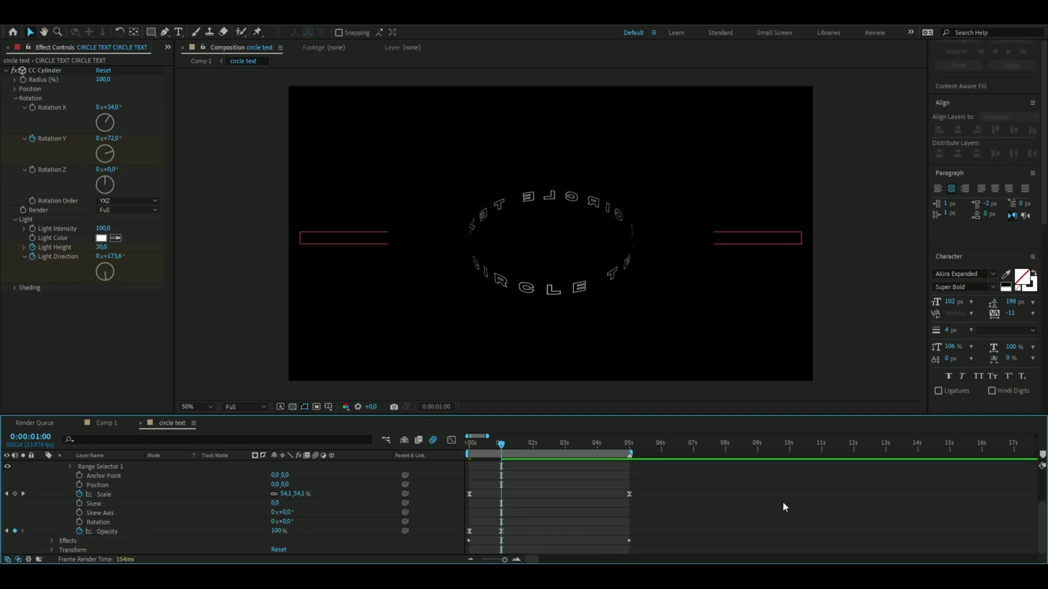
{"action": "left_click", "coordinate": [500, 533]}
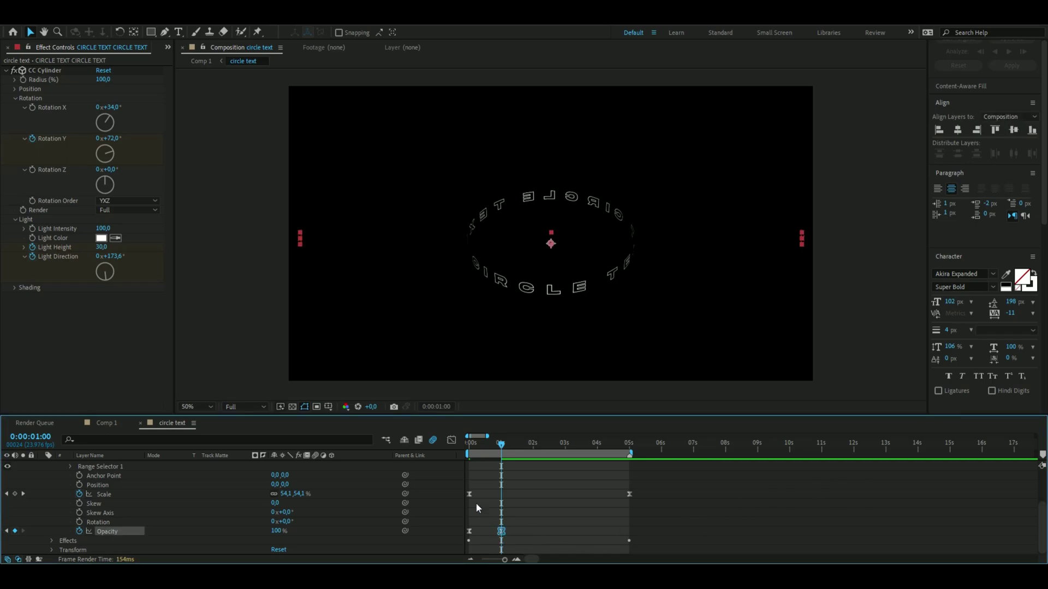
{"action": "left_click", "coordinate": [452, 441]}
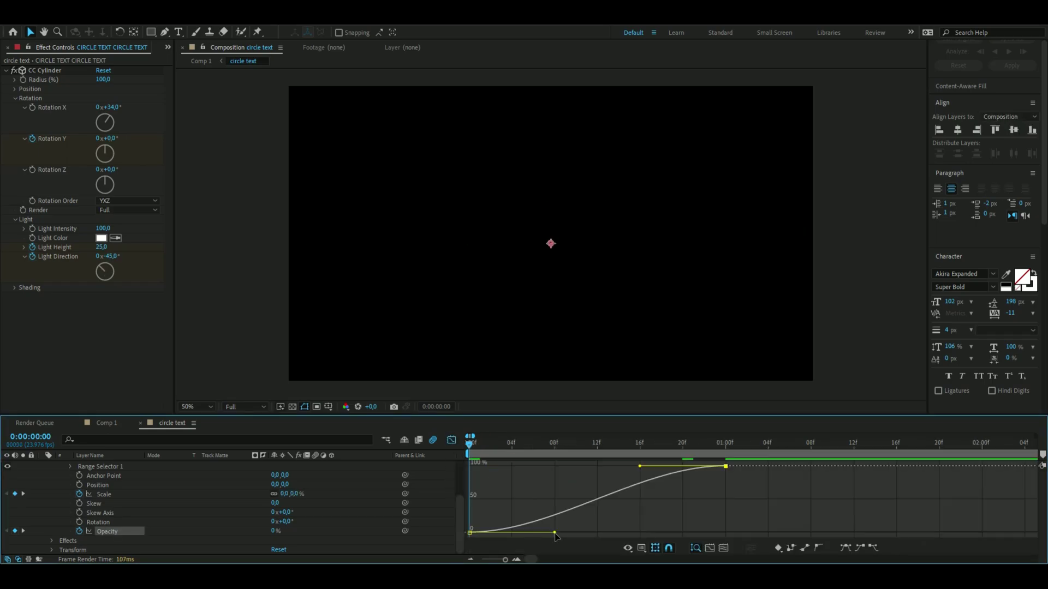
{"action": "left_click_drag", "start_coordinate": [555, 533], "coordinate": [472, 533]}
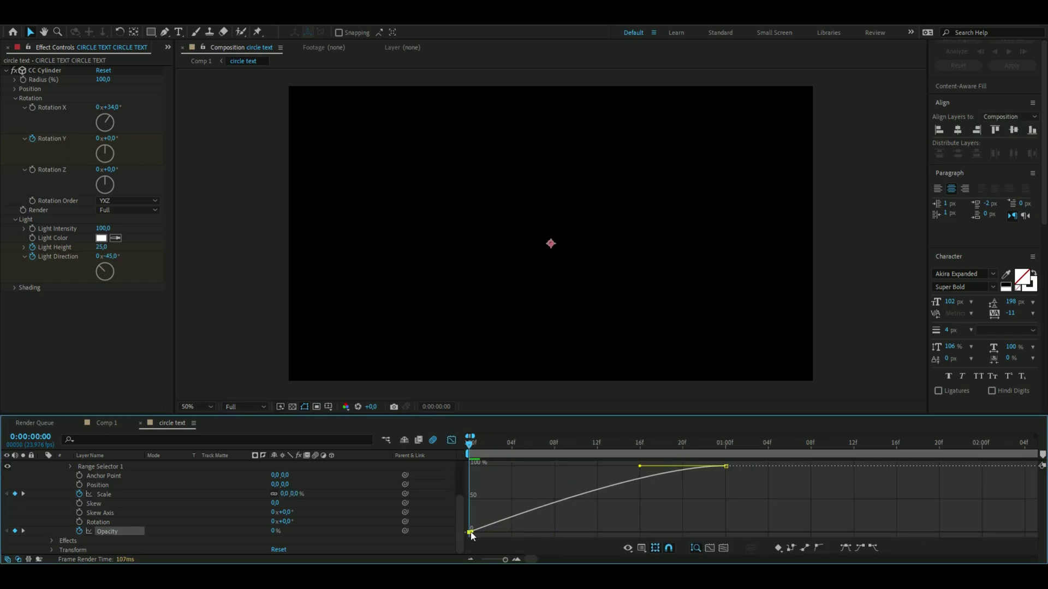
{"action": "key", "text": "shift+F3"}
{"action": "key", "text": "minus"}
{"action": "key", "text": "minus"}
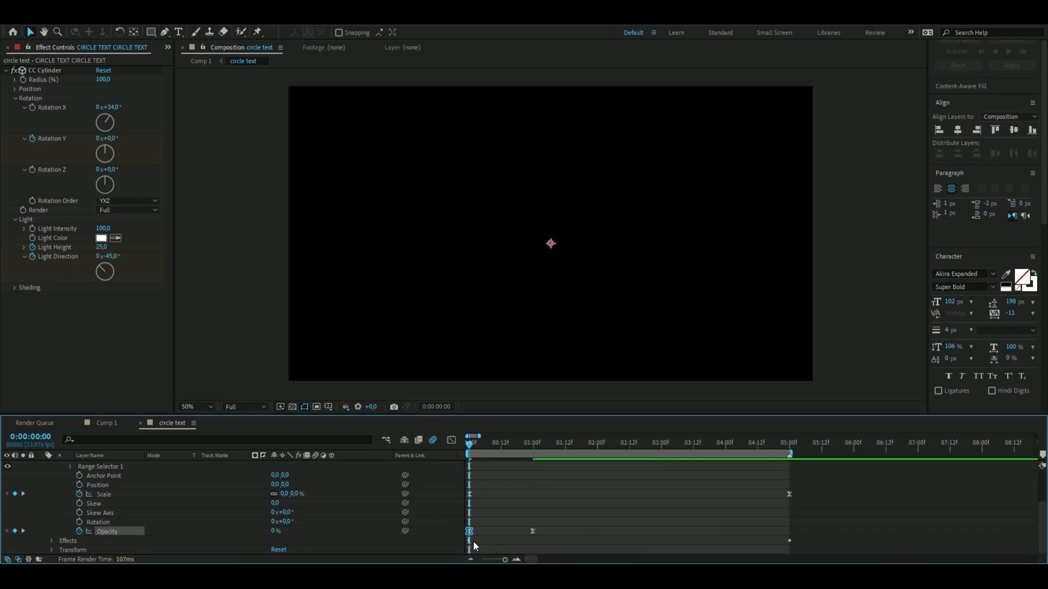
Collapse the text layer's properties, then add an adjustment layer above it with the Transform effect
{"action": "key", "text": "u"}
{"action": "key", "text": "minus"}
{"action": "key", "text": "minus"}
{"action": "left_click", "coordinate": [477, 513]}
{"action": "left_click_drag", "start_coordinate": [471, 448], "coordinate": [488, 445]}
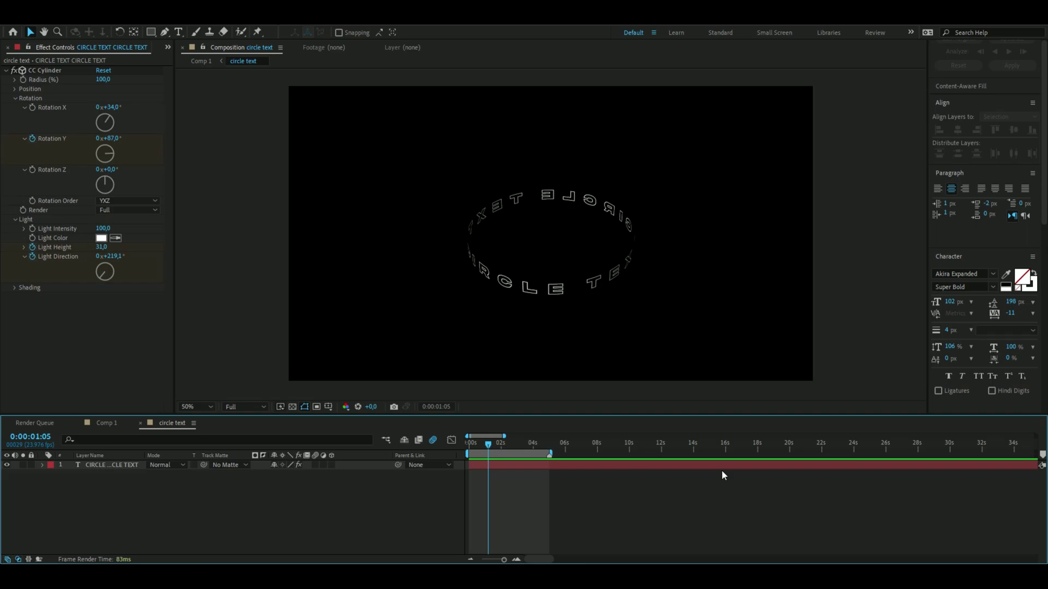
{"action": "key", "text": "ctrl+alt+y"}
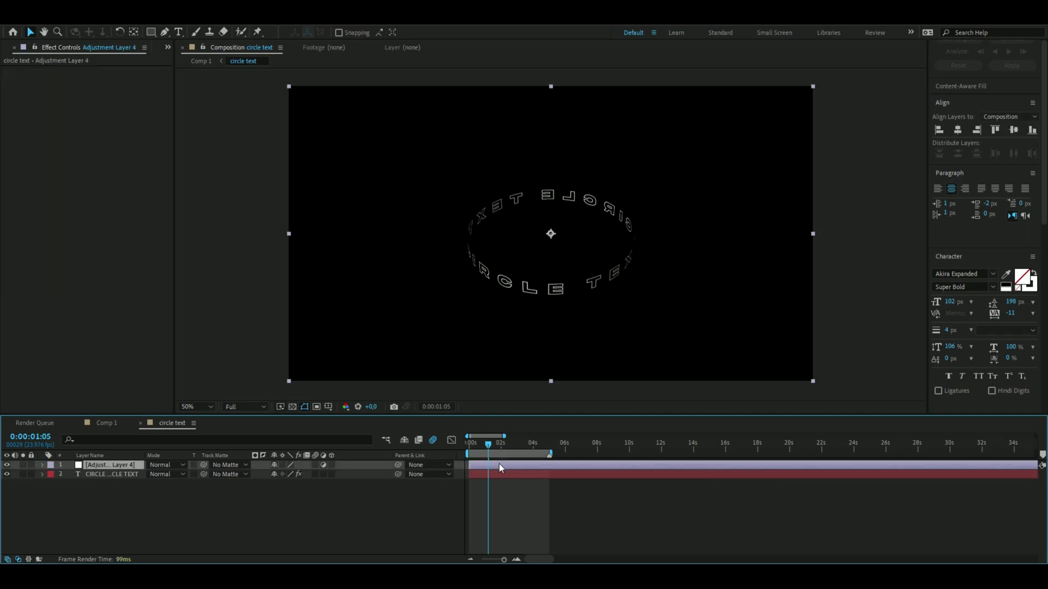
{"action": "key", "text": "ctrl+space"}
{"action": "type", "text": "tr"}
{"action": "key", "text": "Return"}
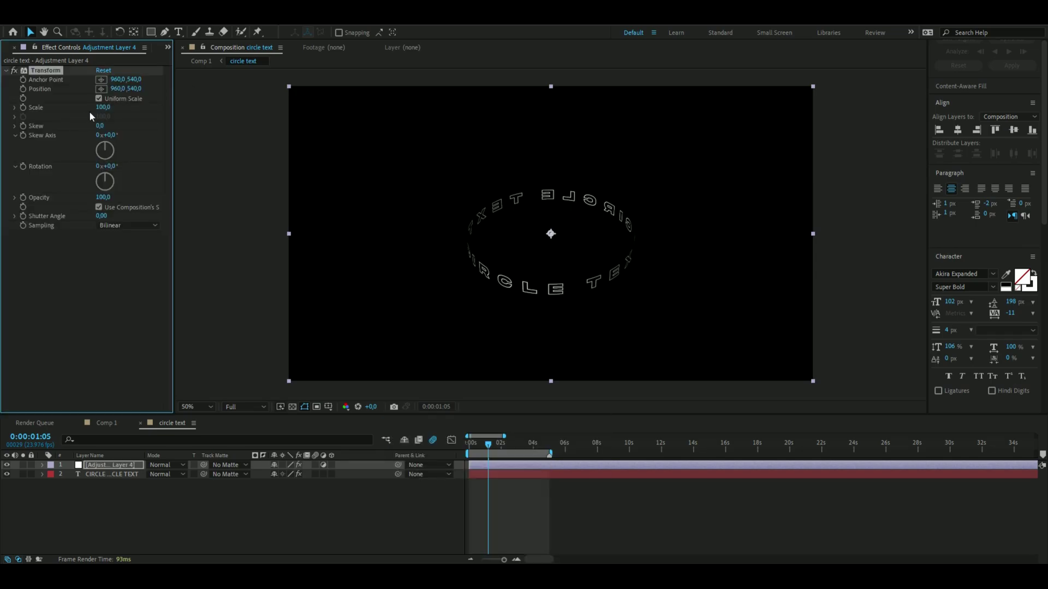
Set the Transform effect's Scale to 170 and name the adjustment layer "pan crop"
{"action": "left_click", "coordinate": [103, 108]}
{"action": "key", "text": "BackSpace"}
{"action": "left_click", "coordinate": [236, 153]}
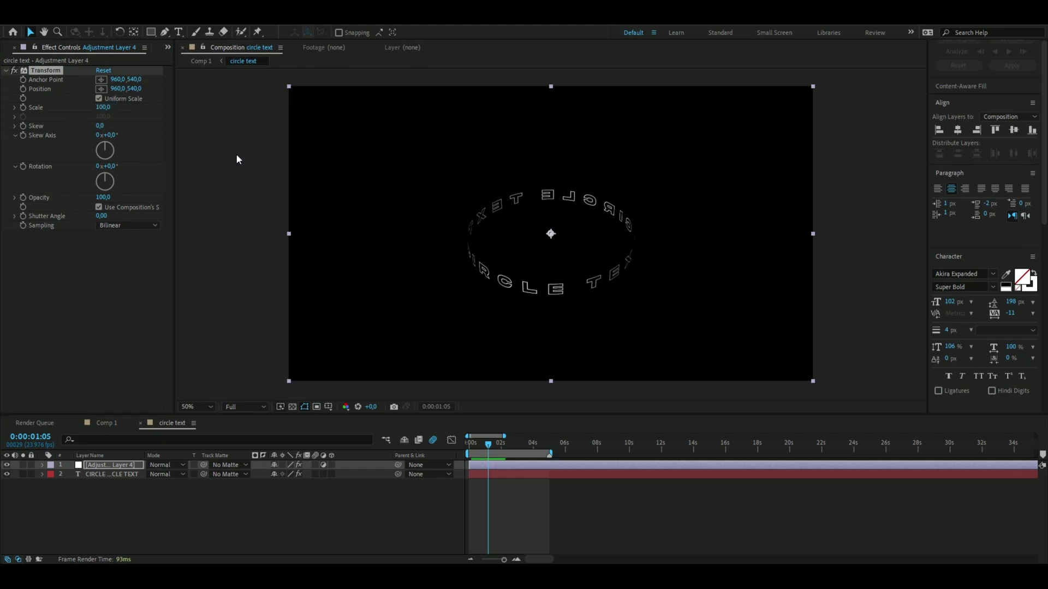
{"action": "left_click", "coordinate": [111, 107]}
{"action": "type", "text": "170"}
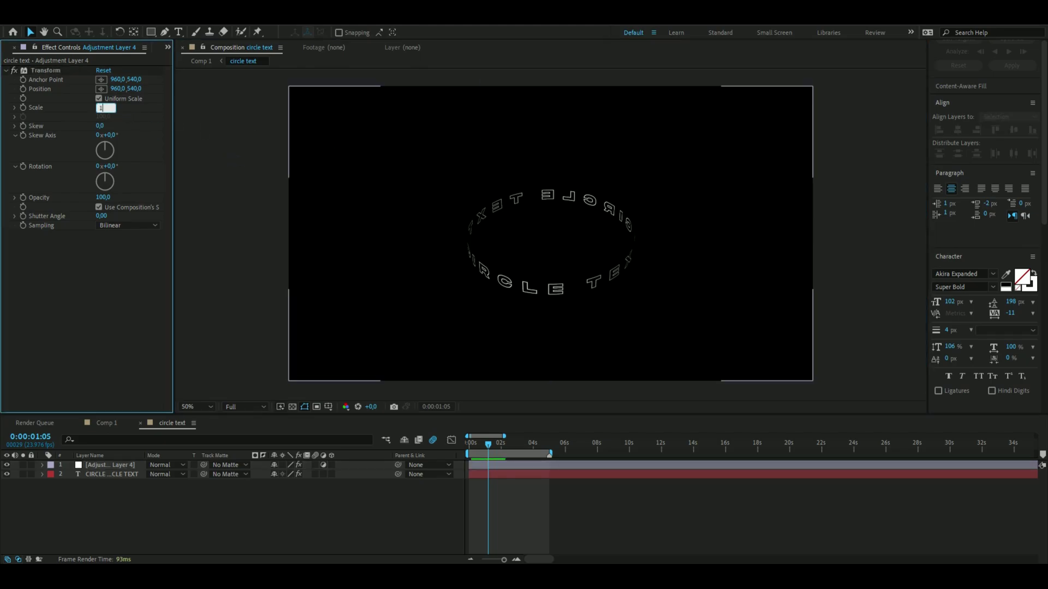
{"action": "key", "text": "Return"}
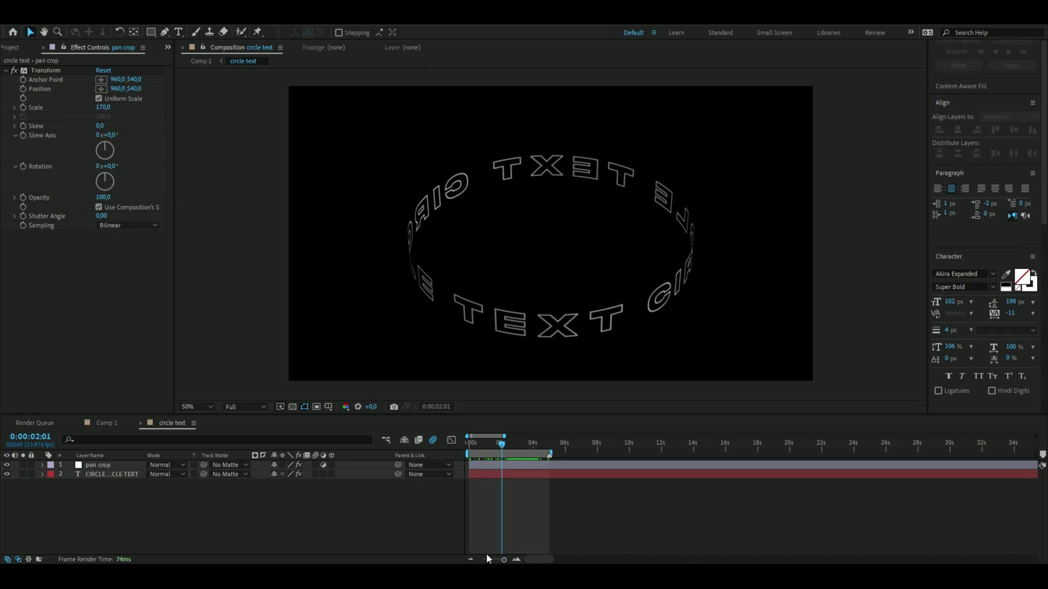
{"action": "left_click", "coordinate": [428, 526]}
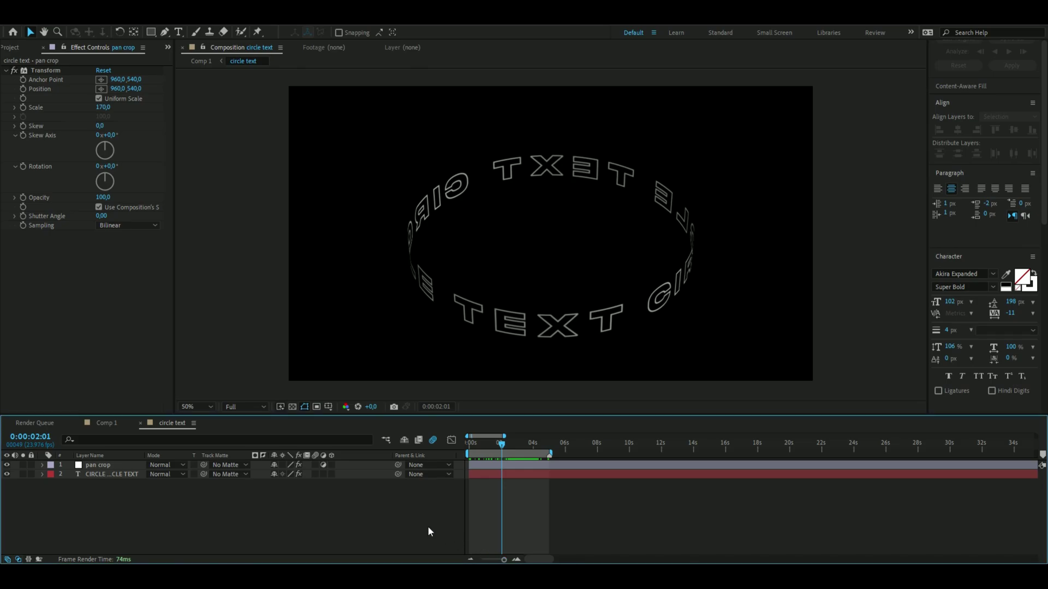
Add another adjustment layer with the Colorama effect and set its output cycle to the Solarize Grey preset palette
{"action": "key", "text": "ctrl+alt+y"}
{"action": "key", "text": "ctrl+space"}
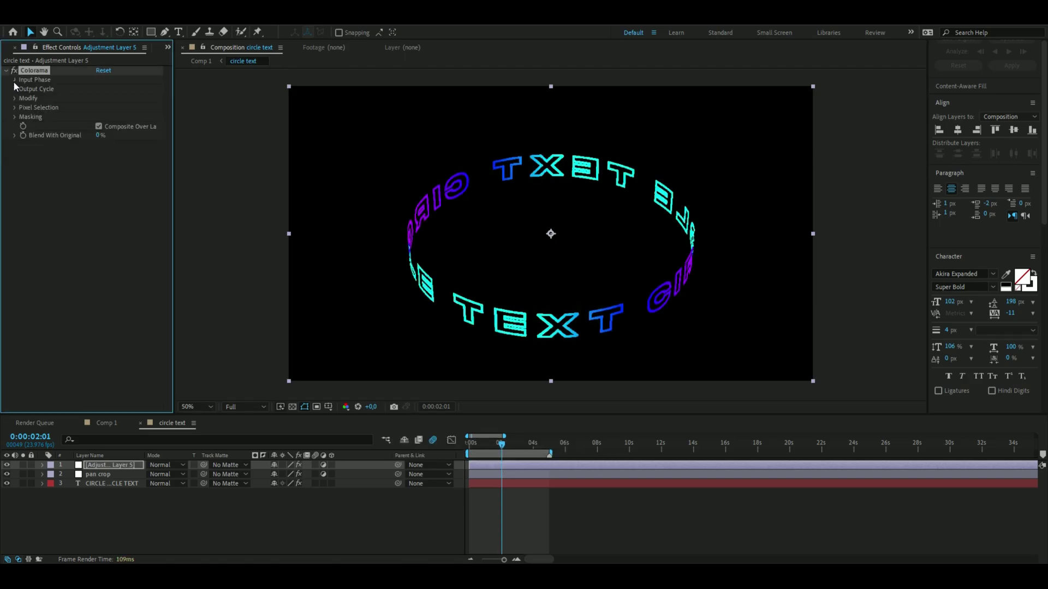
{"action": "left_click", "coordinate": [14, 82]}
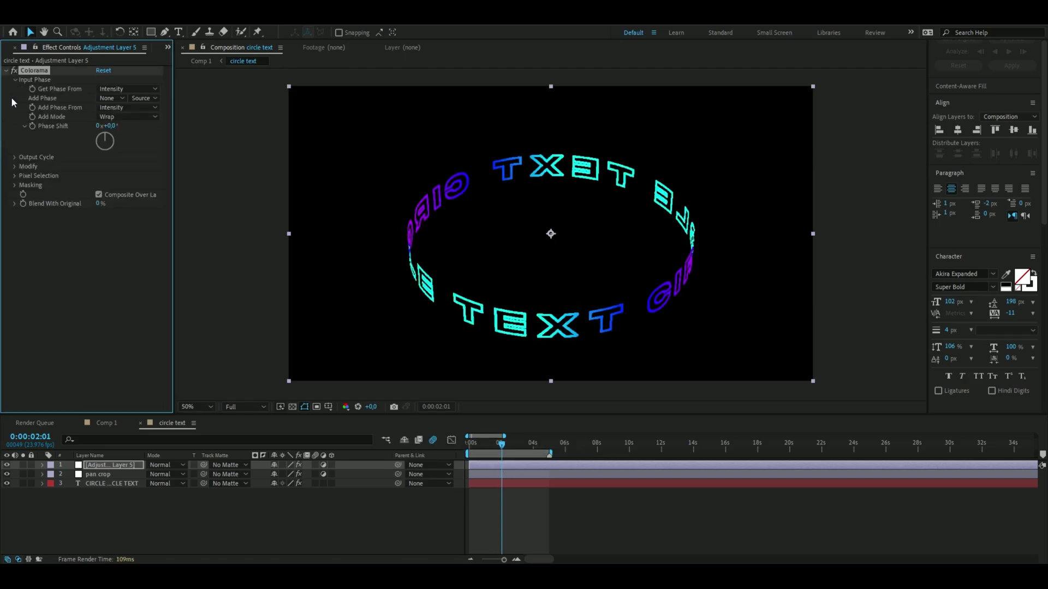
{"action": "left_click", "coordinate": [14, 158]}
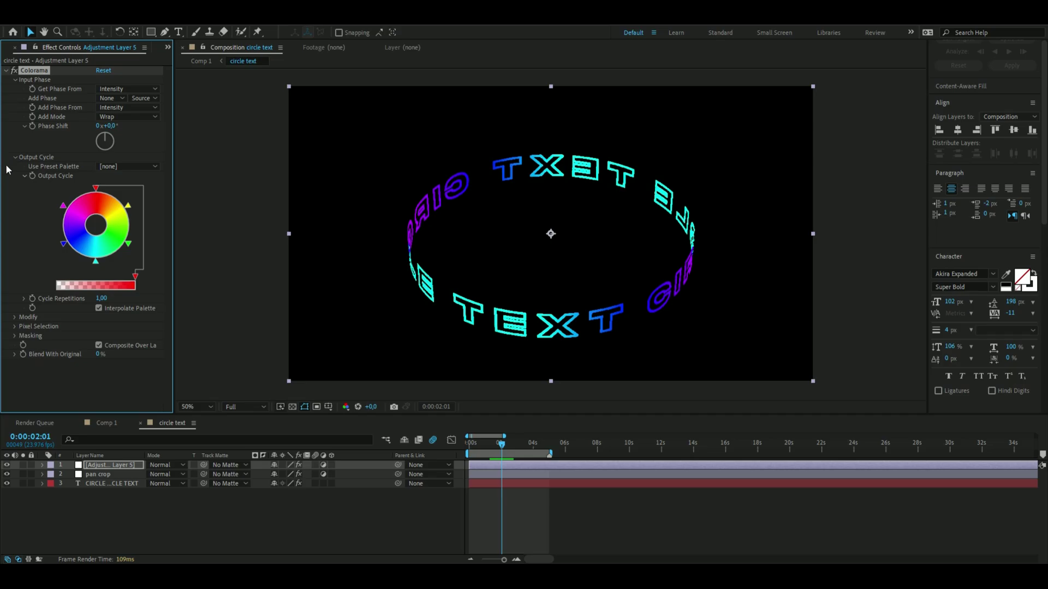
{"action": "left_click", "coordinate": [118, 167]}
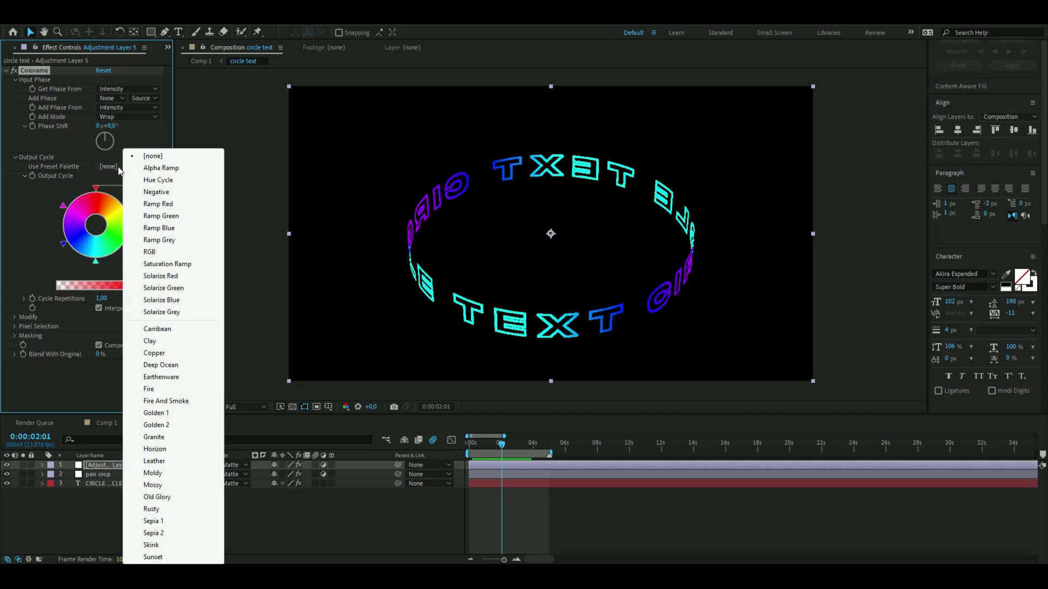
{"action": "left_click", "coordinate": [187, 313]}
{"action": "left_click_drag", "start_coordinate": [495, 449], "coordinate": [557, 455]}
Animate Colorama's Phase Shift from 0° at the start to a larger rotation at 5 seconds, and place its layer, named "colorama", below pan crop
{"action": "key", "text": "Home"}
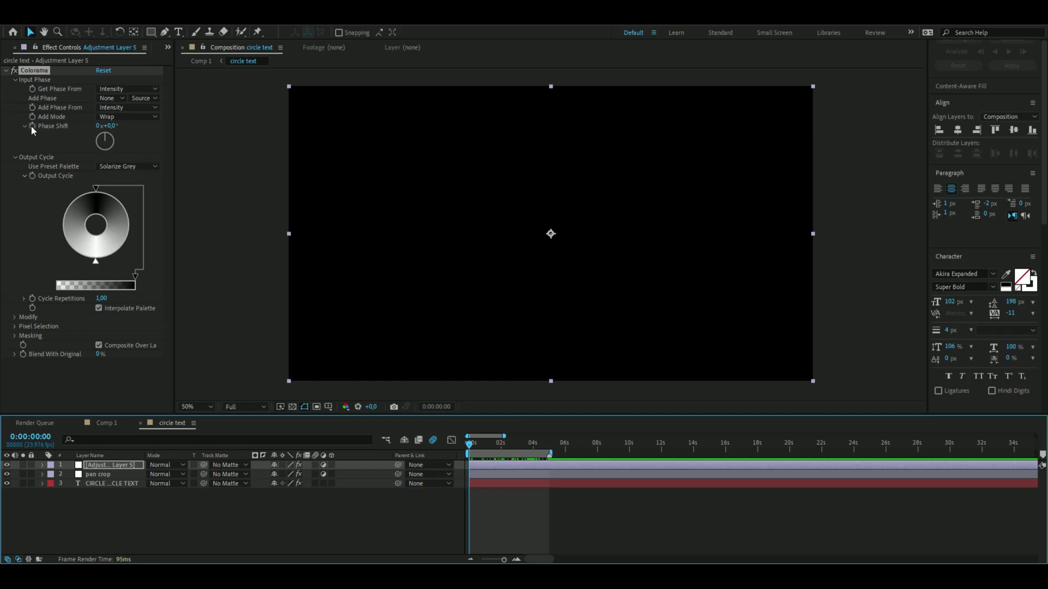
{"action": "left_click", "coordinate": [32, 126]}
{"action": "left_click_drag", "start_coordinate": [468, 448], "coordinate": [551, 464]}
{"action": "left_click_drag", "start_coordinate": [109, 143], "coordinate": [453, 426]}
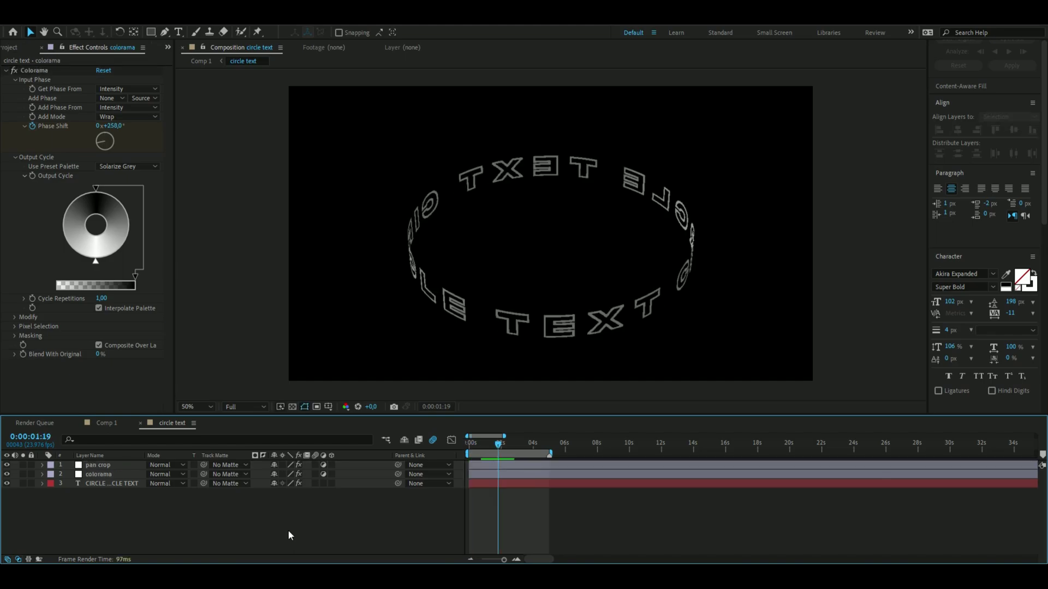
Add a new adjustment layer at the top of the stack and apply the Glow effect to it
{"action": "key", "text": "ctrl+alt+y"}
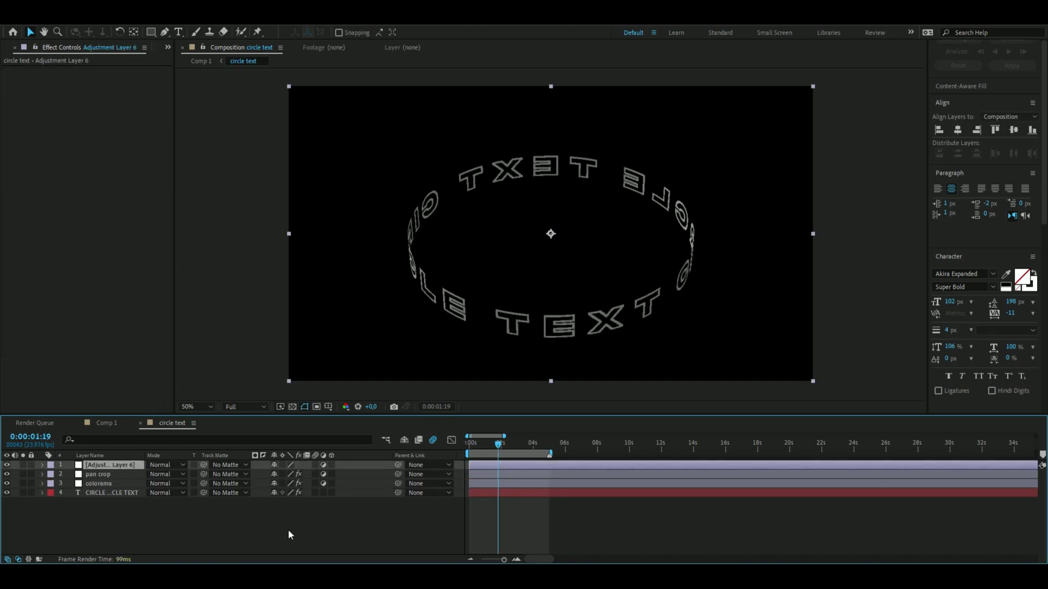
{"action": "key", "text": "ctrl+space"}
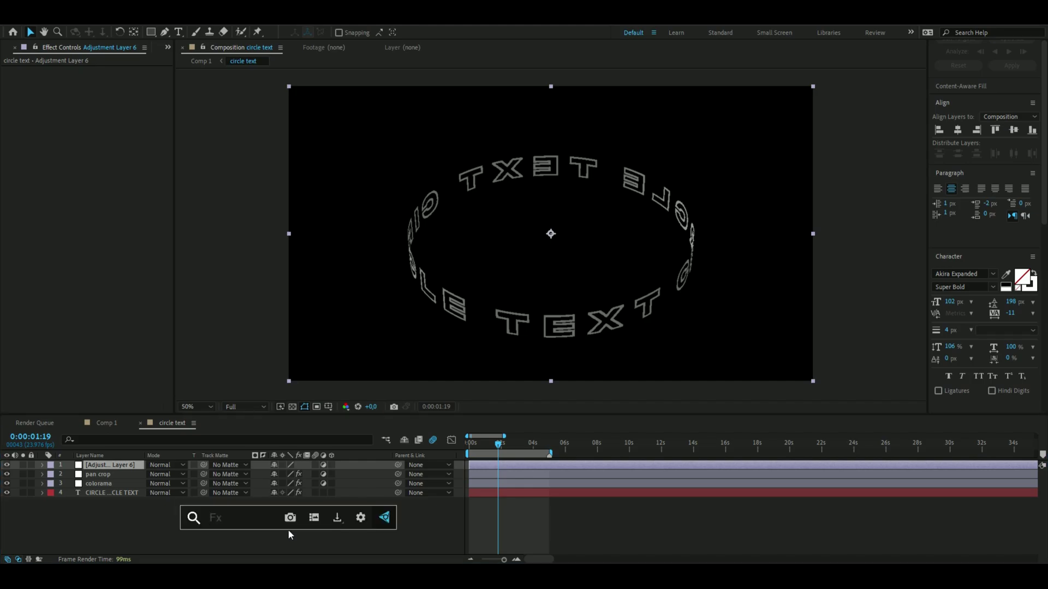
{"action": "type", "text": "glow"}
{"action": "key", "text": "Return"}
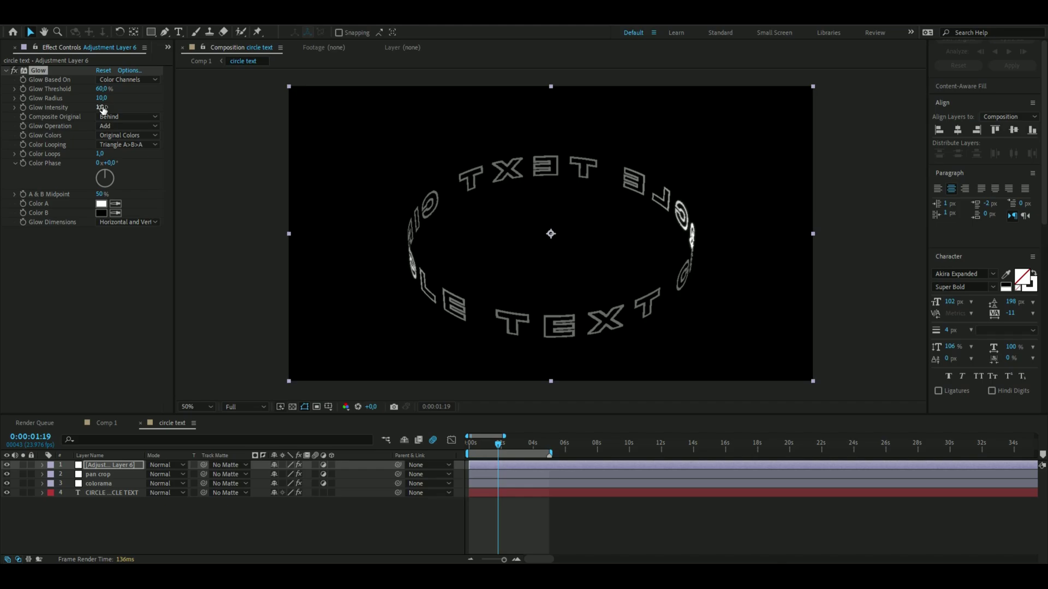
Set the Glow Threshold to 46.7% and the Glow Intensity to 0.3
{"action": "left_click", "coordinate": [101, 89]}
{"action": "type", "text": "46,"}
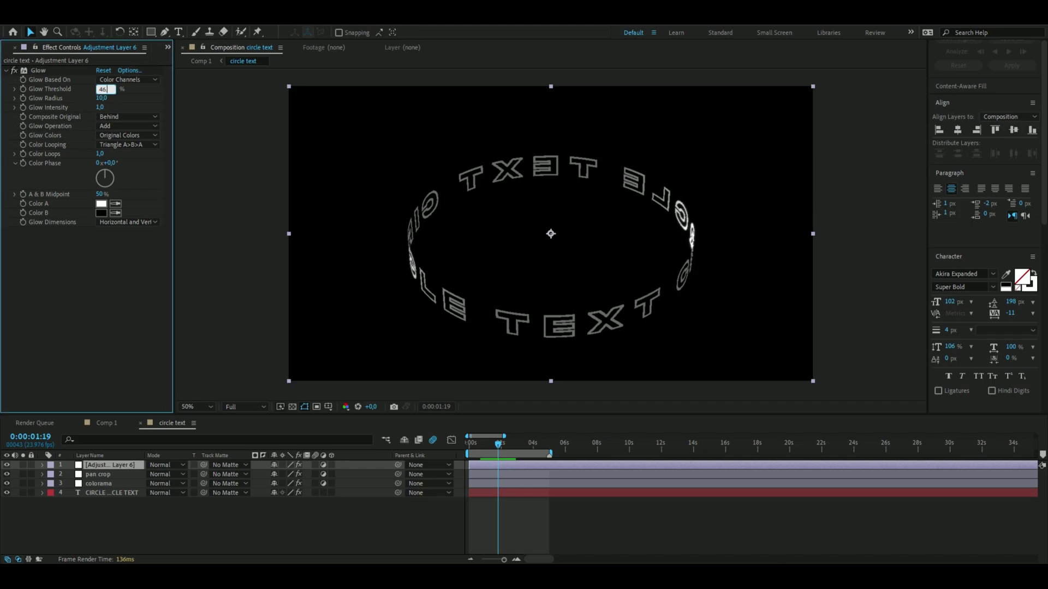
{"action": "key", "text": "Return"}
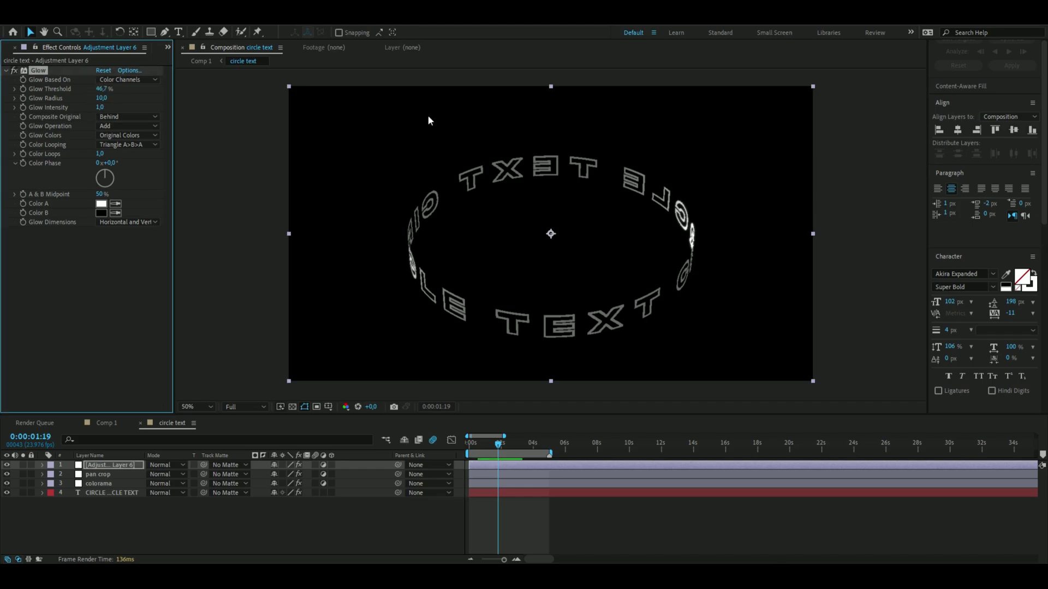
{"action": "left_click", "coordinate": [100, 108]}
{"action": "type", "text": "0"}
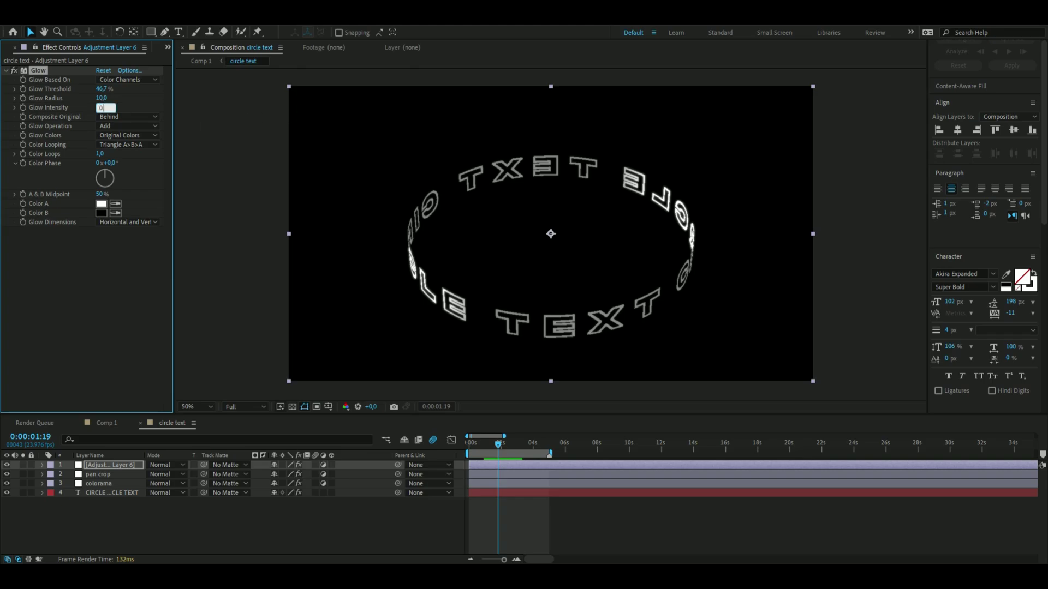
{"action": "type", "text": ",3"}
{"action": "key", "text": "Return"}
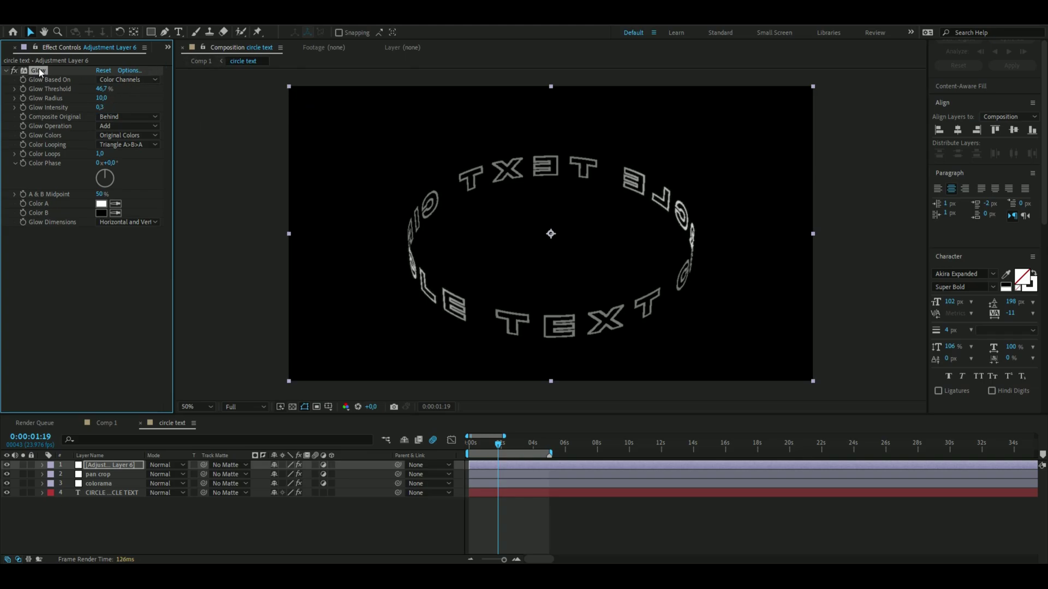
Duplicate the Glow effect and give the copy a threshold of 39.2%, a radius of 136 and an intensity of 0.7
{"action": "key", "text": "ctrl+d"}
{"action": "left_click", "coordinate": [103, 250]}
{"action": "type", "text": "39,2"}
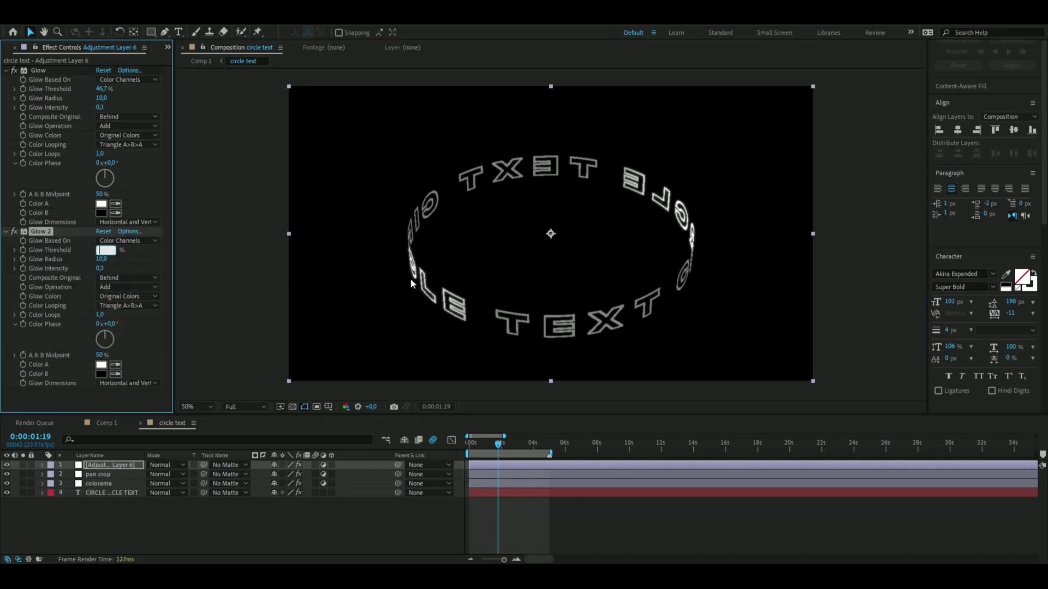
{"action": "key", "text": "Return"}
{"action": "left_click", "coordinate": [101, 259]}
{"action": "type", "text": "13"}
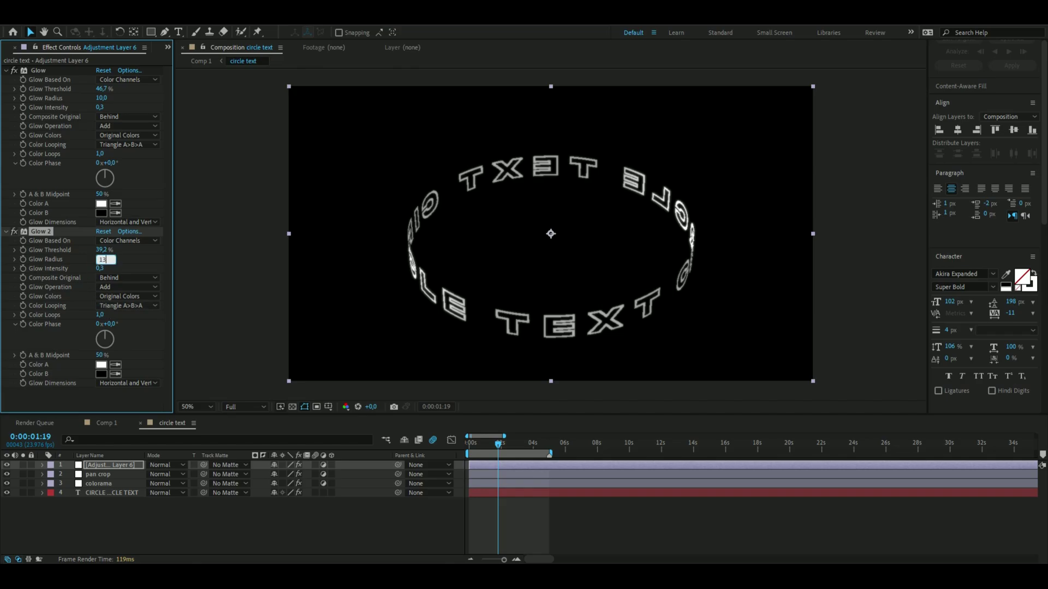
{"action": "type", "text": "6"}
{"action": "key", "text": "Return"}
{"action": "left_click", "coordinate": [100, 268]}
{"action": "type", "text": "0.7"}
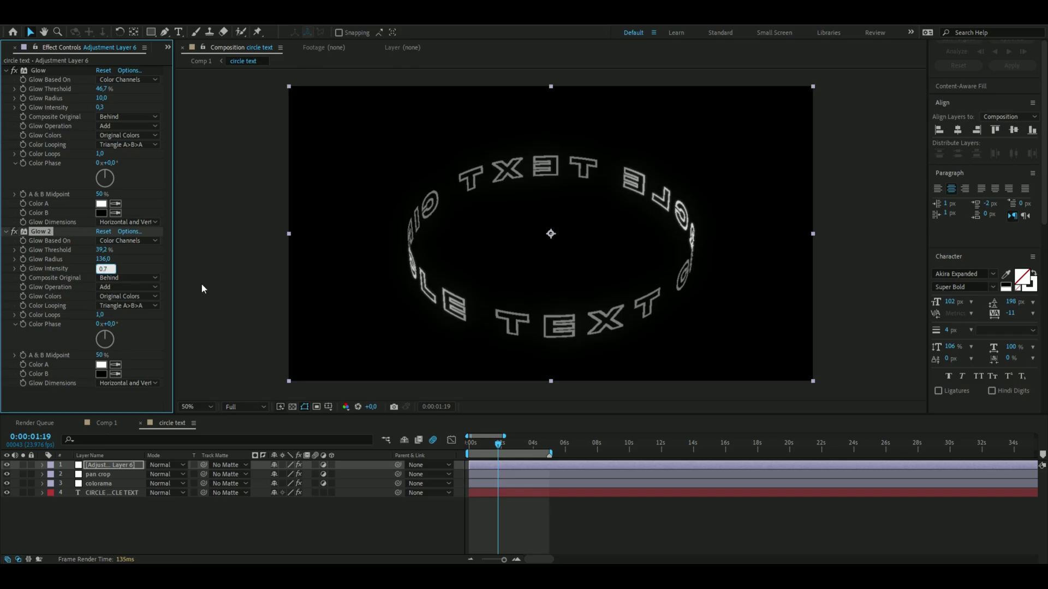
{"action": "key", "text": "Return"}
Duplicate the second Glow effect and set the third one's radius to 249 and intensity to 0.2
{"action": "left_click", "coordinate": [37, 232]}
{"action": "key", "text": "ctrl+d"}
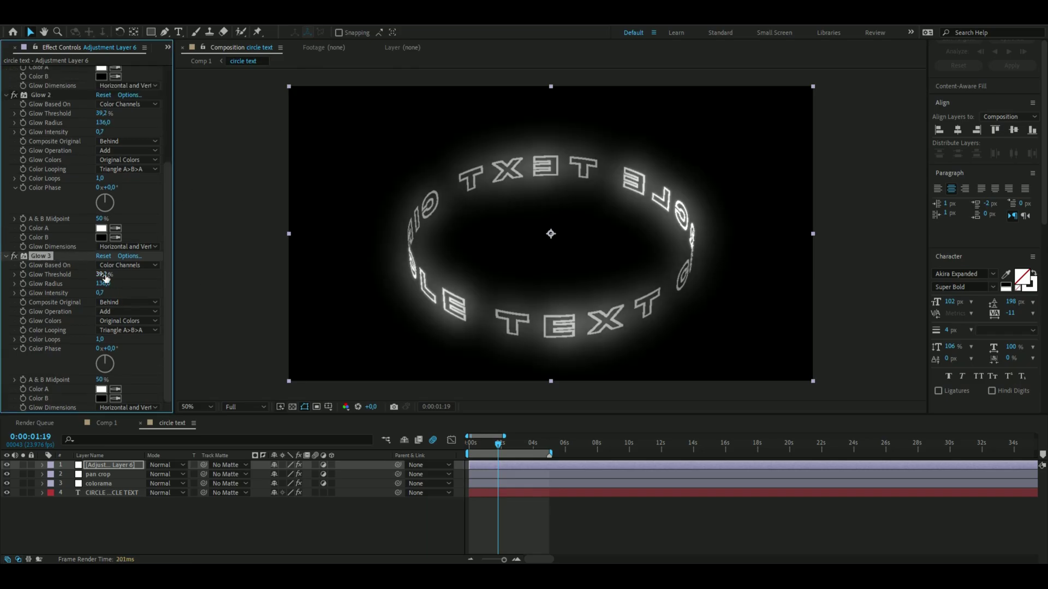
{"action": "left_click", "coordinate": [102, 283]}
{"action": "type", "text": "249"}
{"action": "key", "text": "Return"}
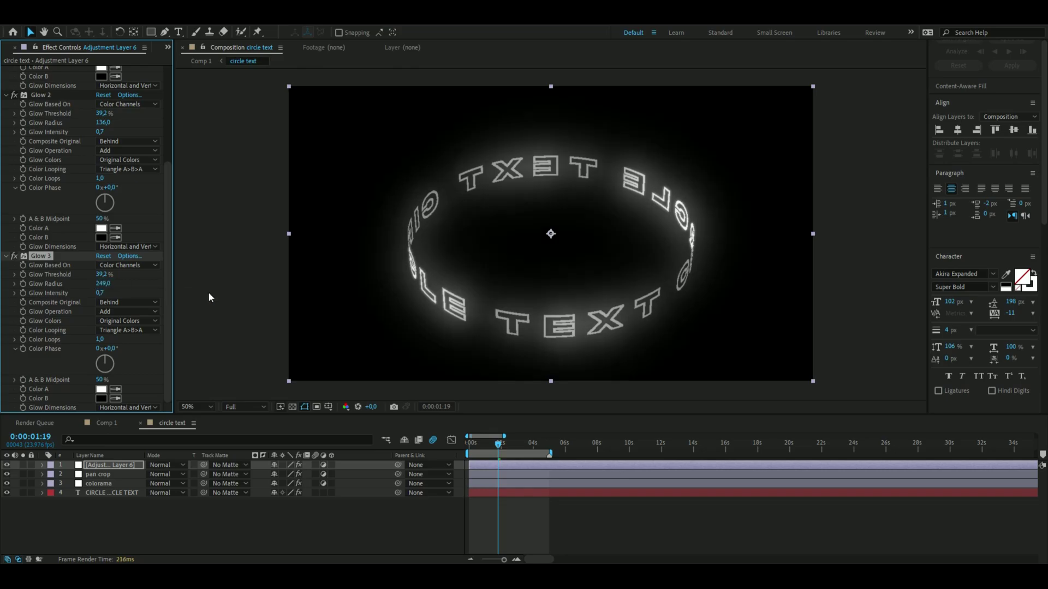
{"action": "left_click", "coordinate": [101, 293]}
{"action": "key", "text": "BackSpace"}
{"action": "type", "text": "0"}
{"action": "type", "text": ".2"}
{"action": "key", "text": "Return"}
Scrub through the composition and preview the glowing text ring animation from the start
{"action": "left_click_drag", "start_coordinate": [498, 443], "coordinate": [527, 445]}
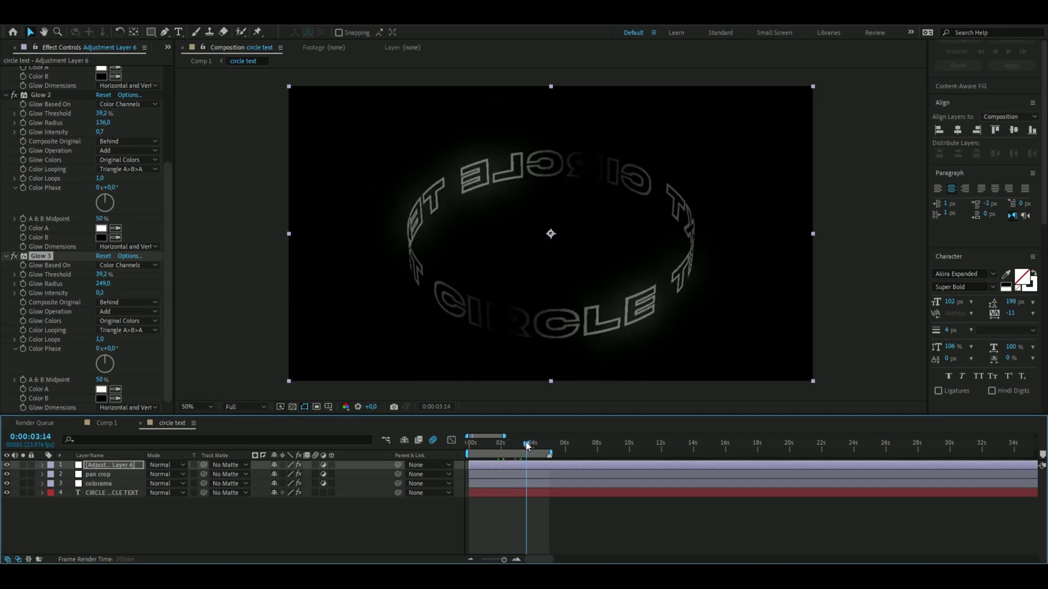
{"action": "key", "text": "space"}
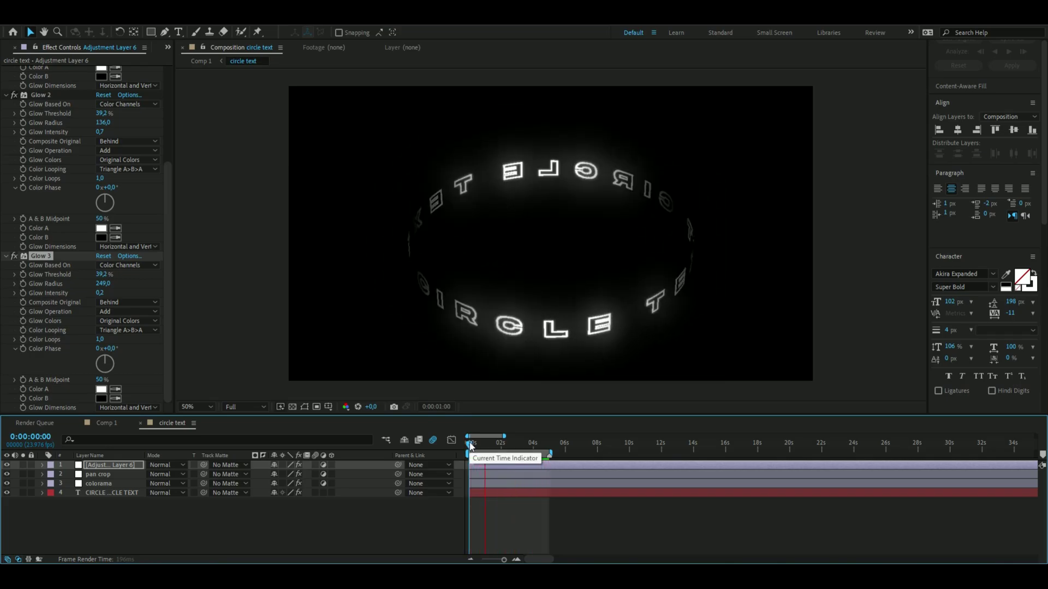
{"action": "key", "text": "space"}
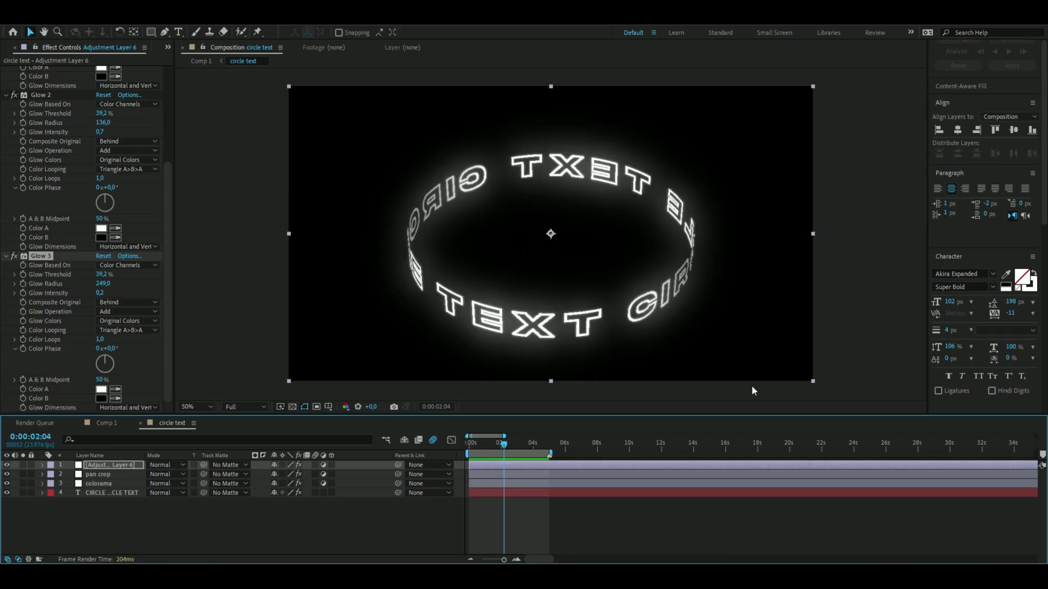
{"action": "left_click", "coordinate": [885, 312]}
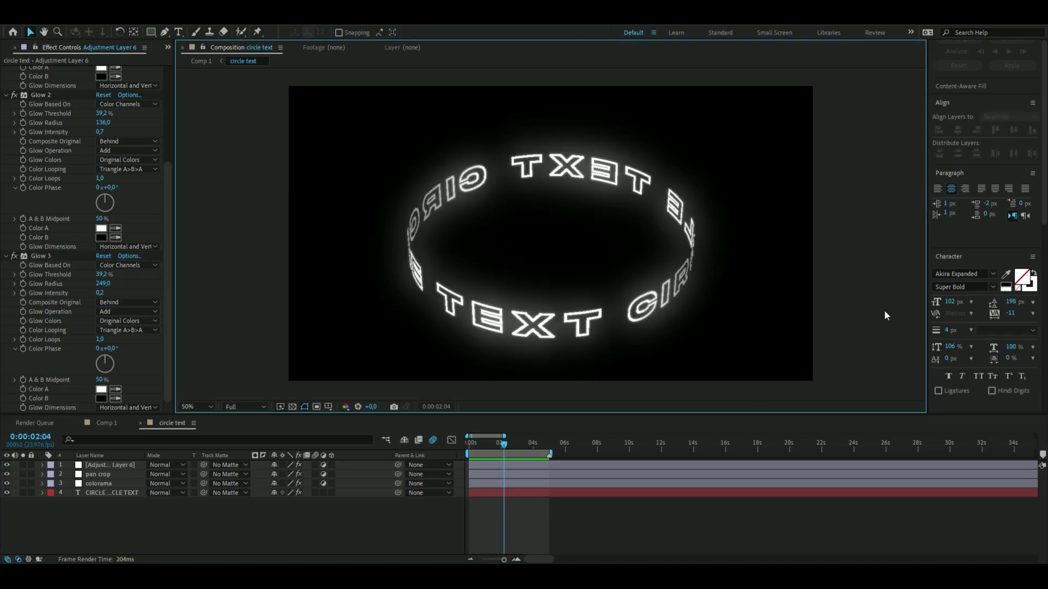